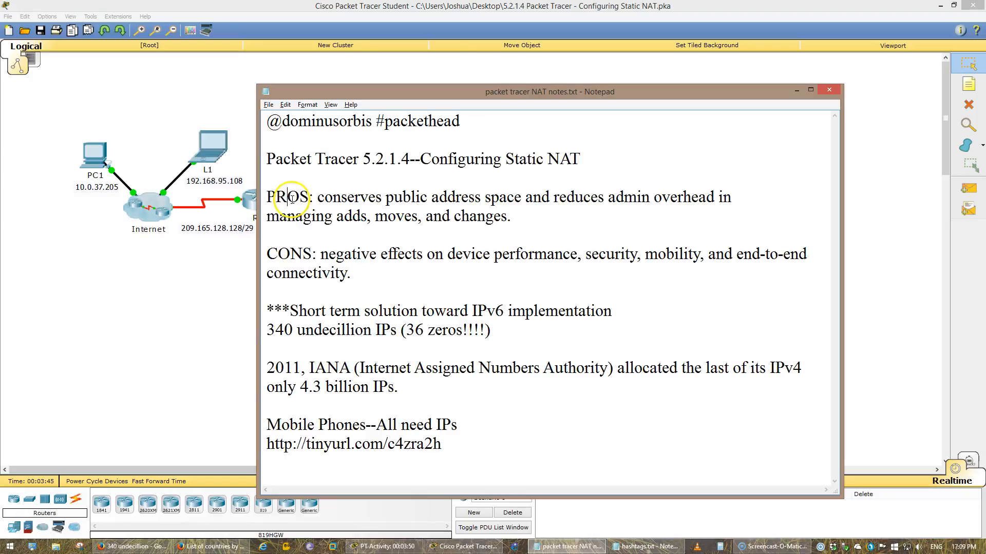
Read through the NAT session notes and the activity's scenario and Part 1 instructions
left_click_drag(398, 388, 299, 386)
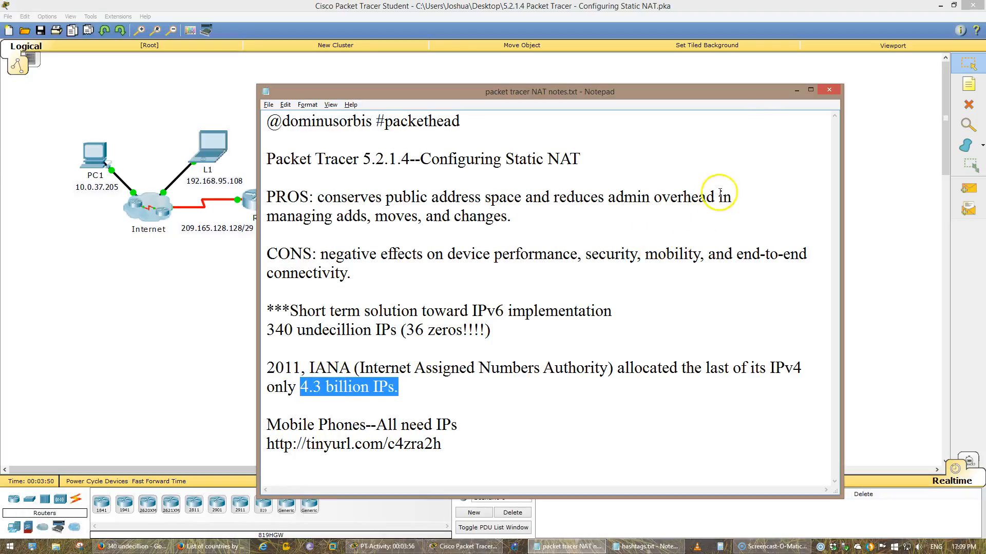
left_click(796, 90)
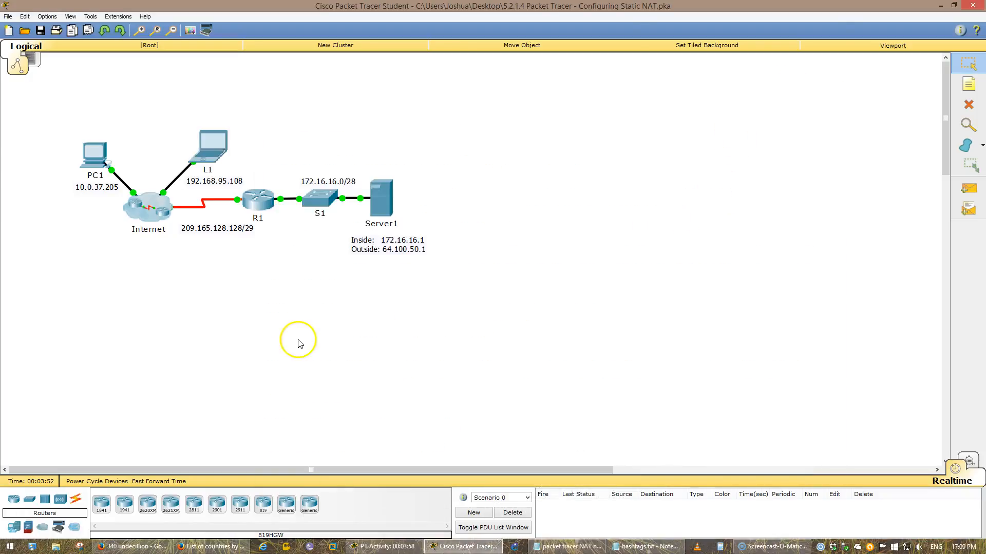
left_click(370, 544)
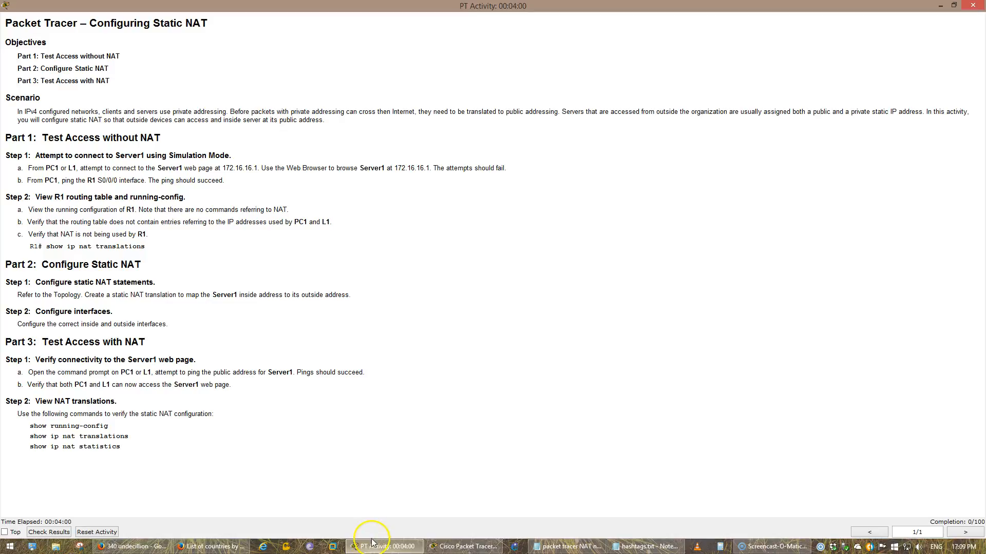
left_click_drag(17, 111, 517, 118)
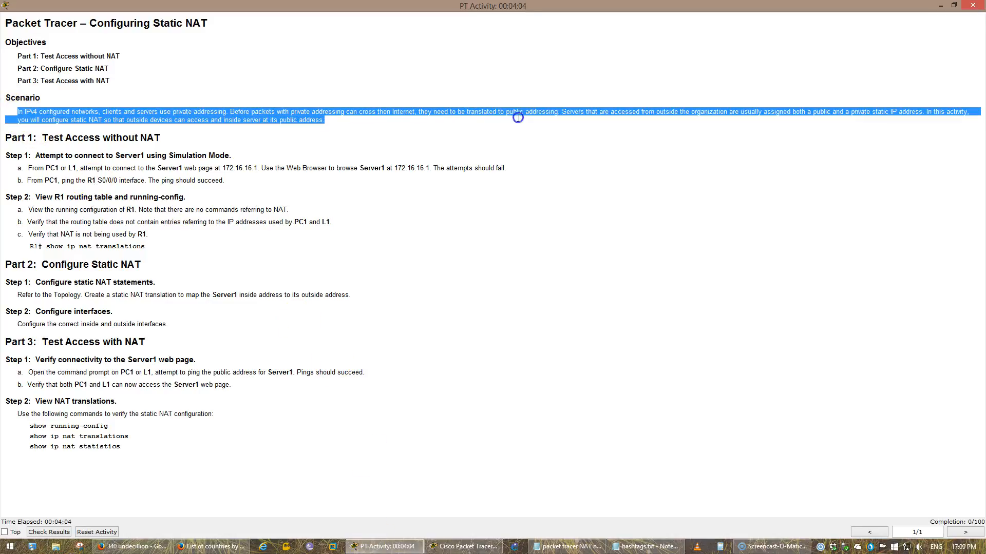
left_click(555, 119)
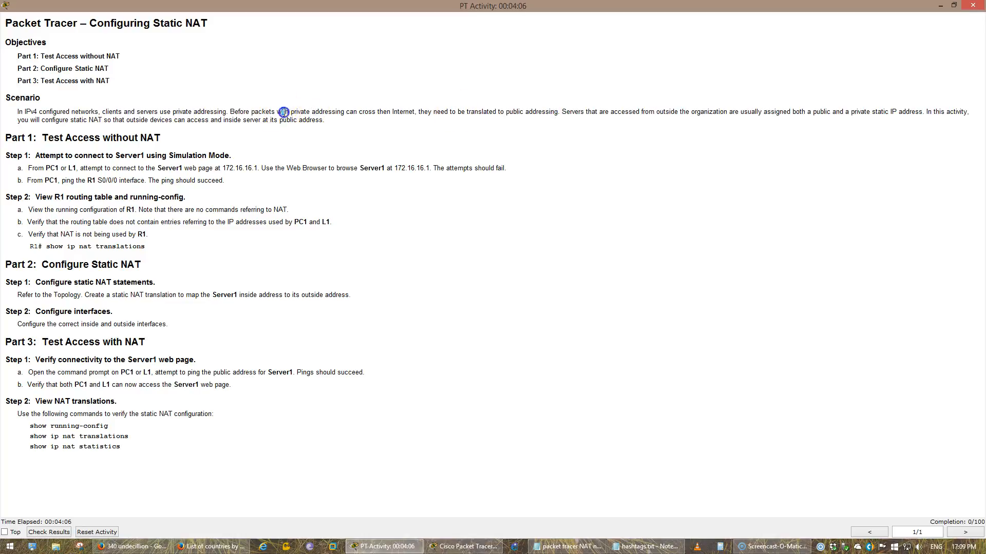
left_click_drag(388, 107, 565, 111)
left_click(555, 173)
left_click(541, 173)
left_click(944, 9)
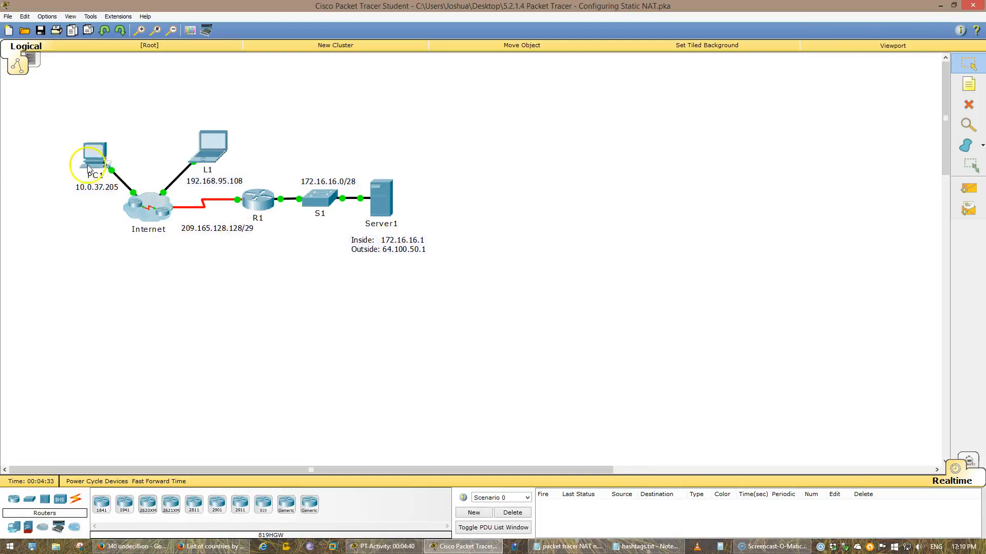
left_click(147, 208)
key("Return")
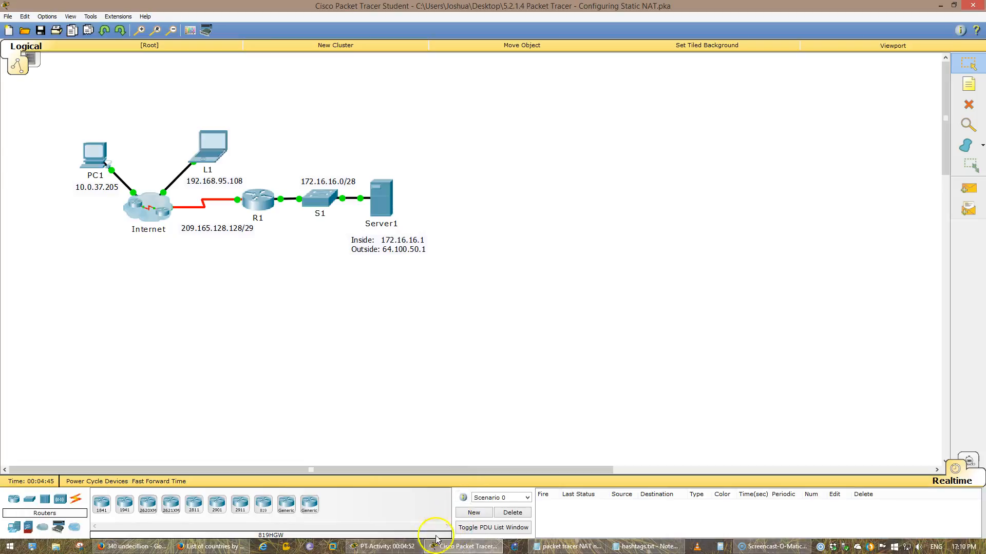
left_click(402, 544)
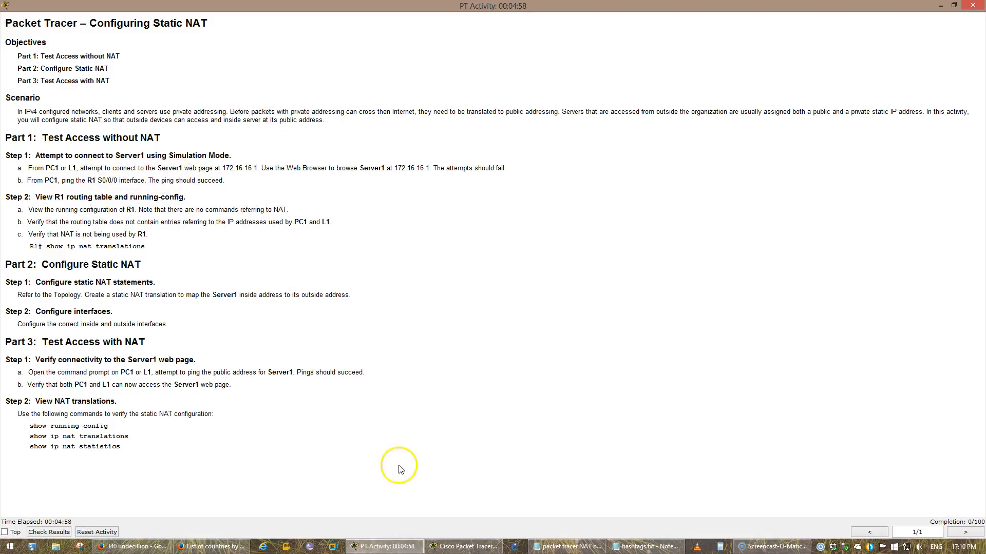
left_click(464, 546)
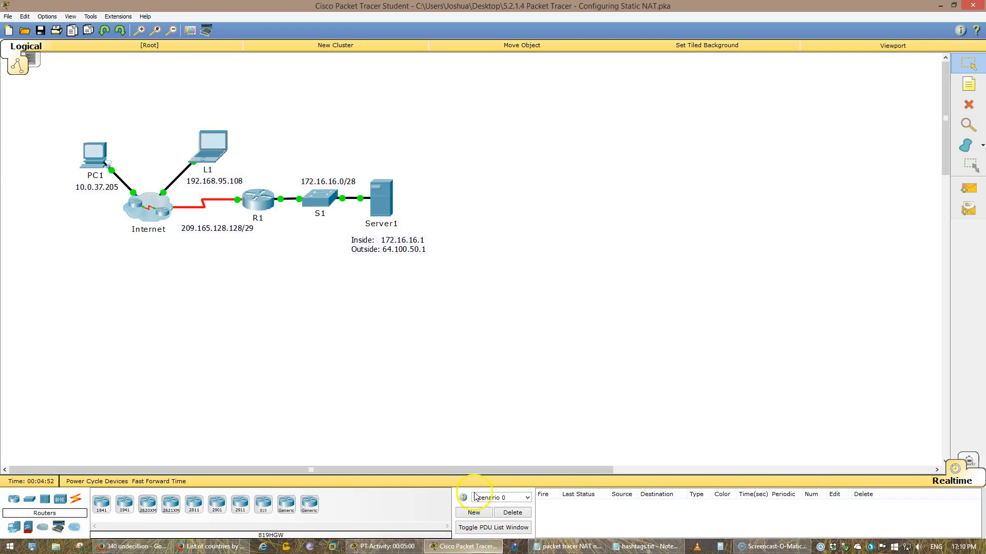
Open the Command Prompt on laptop L1
left_click(216, 159)
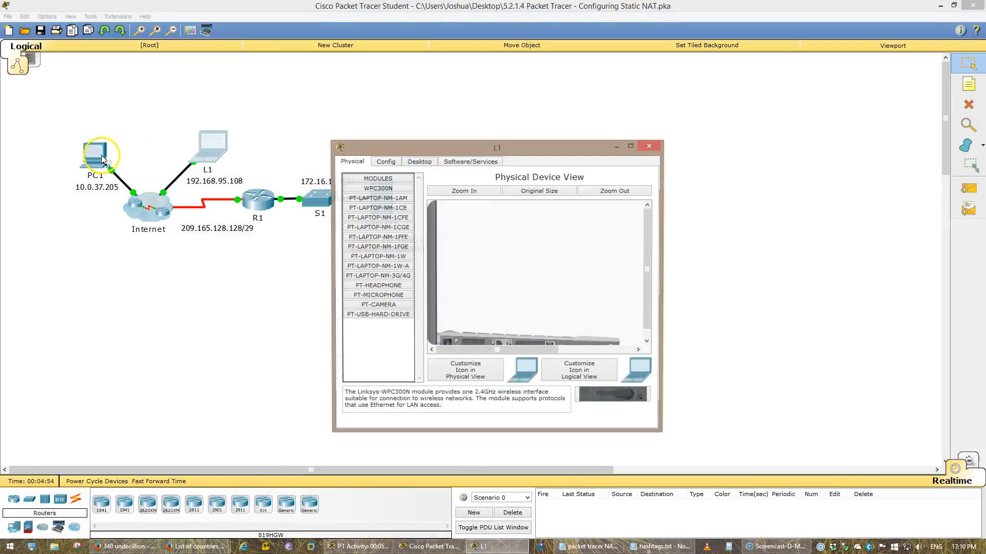
left_click(420, 162)
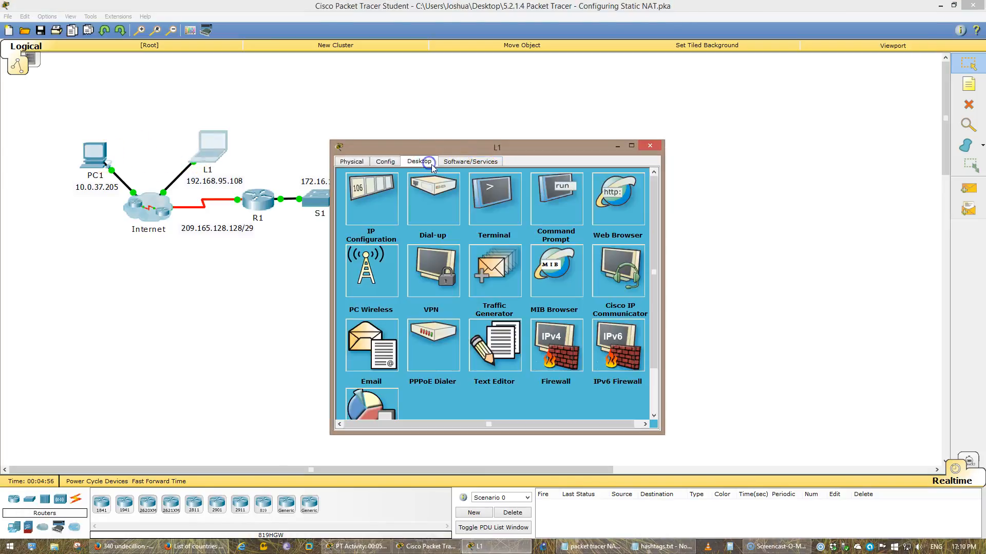
left_click(553, 216)
Open the Command Prompt on PC1 and move its window aside
left_click(94, 155)
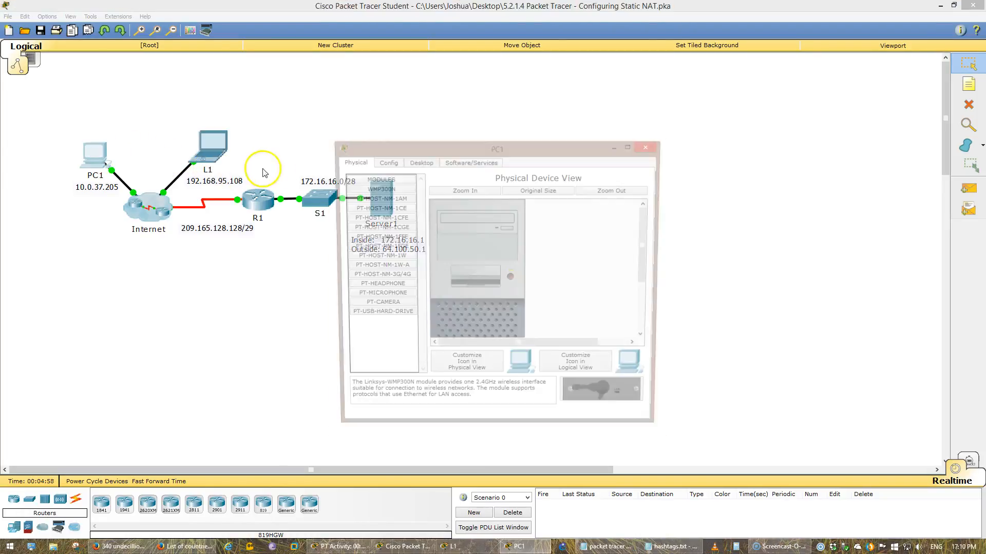
left_click(420, 162)
left_click(552, 208)
left_click_drag(502, 147, 316, 160)
left_click(445, 546)
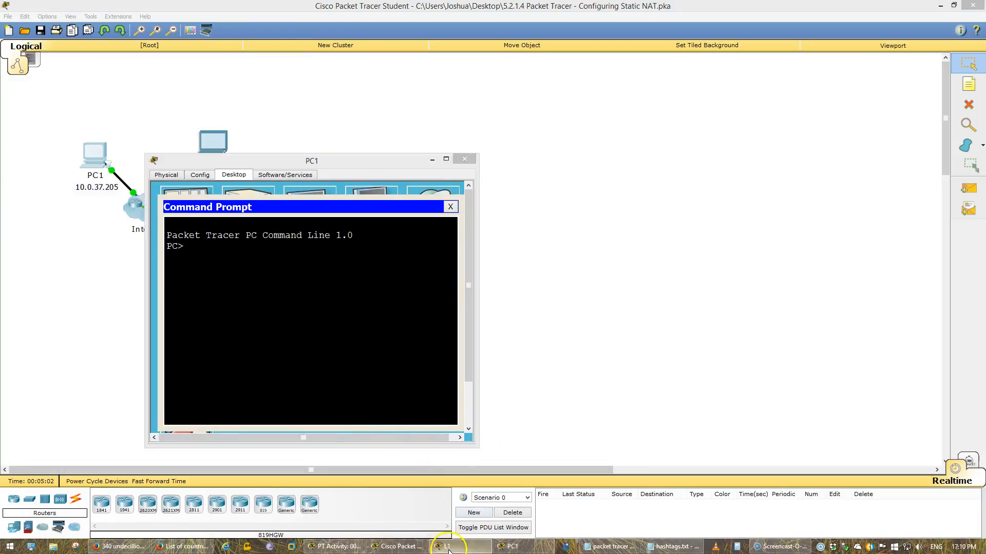
left_click(357, 547)
left_click(445, 546)
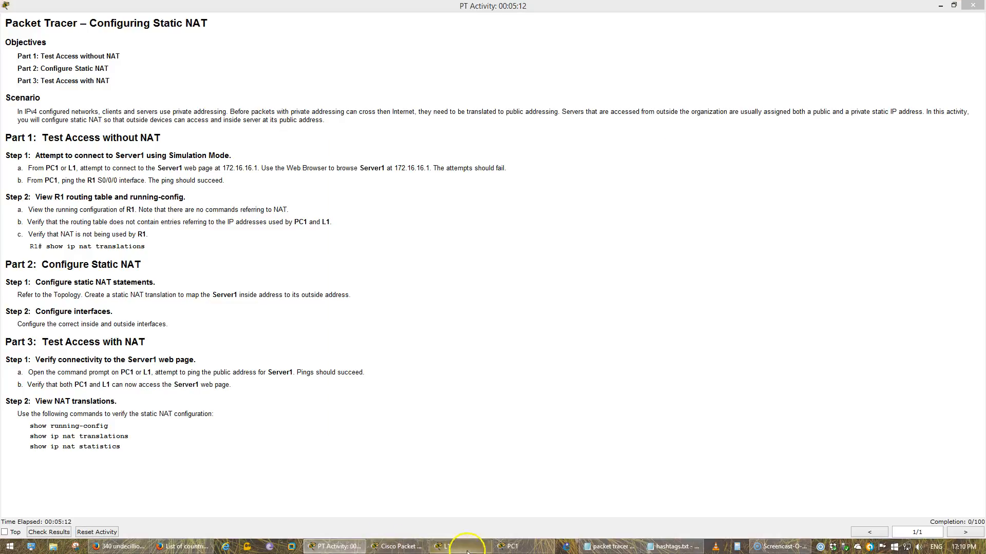
Arrange the PC1 and L1 windows side by side and ping Server1 at 172.16.16.1 from L1
left_click(512, 546)
left_click(487, 177)
left_click_drag(506, 153, 660, 183)
left_click_drag(399, 159, 388, 199)
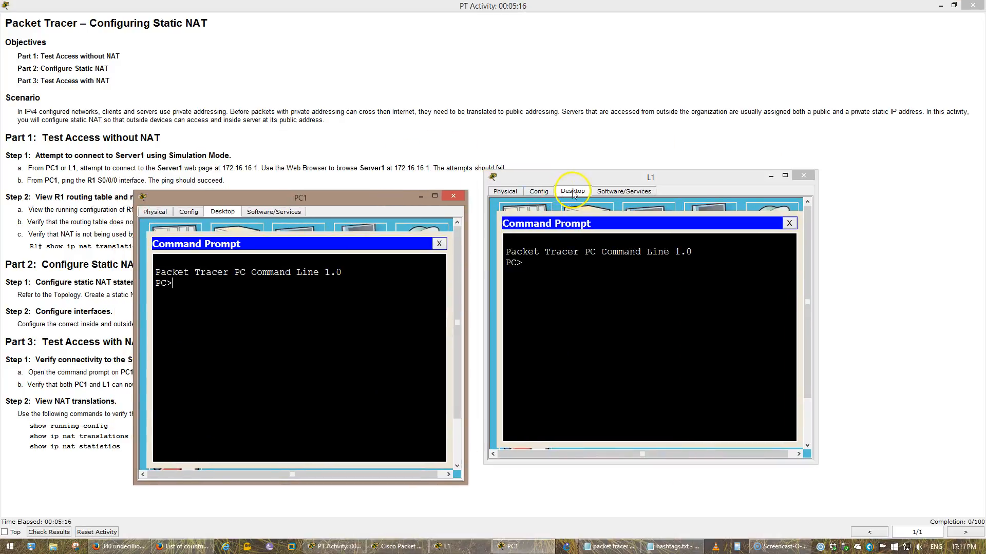
left_click_drag(577, 184, 578, 197)
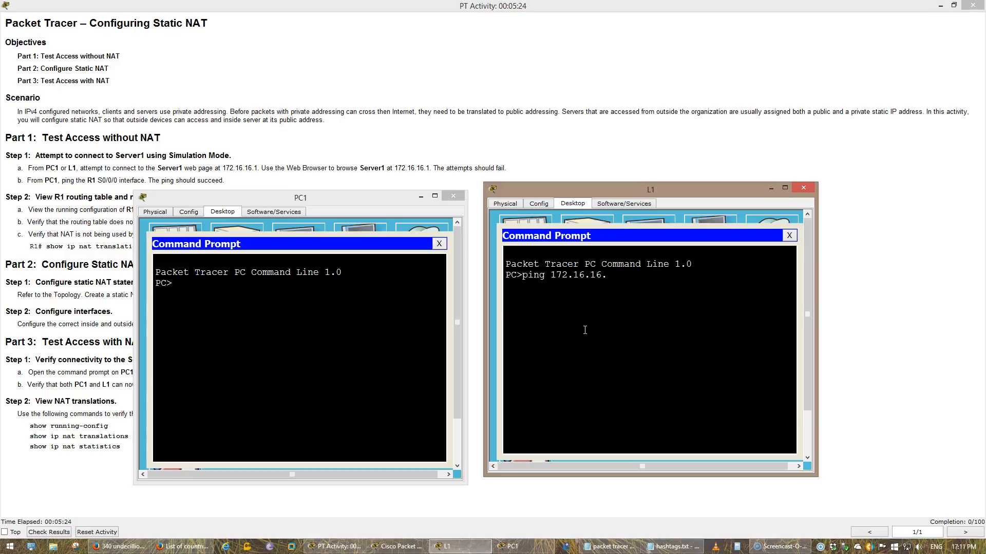
key("Return")
Ping Server1's inside address 172.16.16.1 from PC1's command prompt
left_click(378, 338)
type("ping 17")
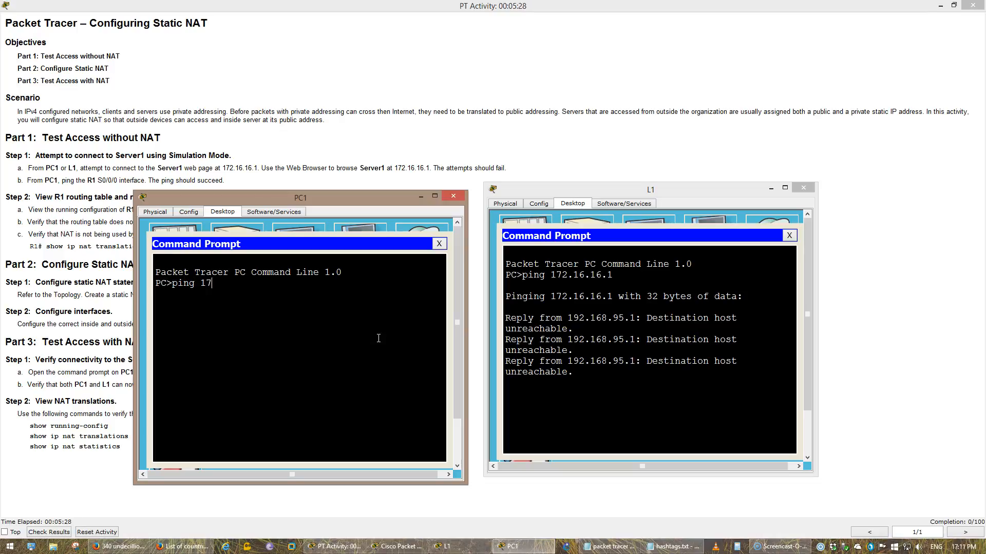
type("2.16.16.1")
key("Return")
left_click_drag(326, 183, 304, 167)
left_click(278, 165)
key("alt+Tab")
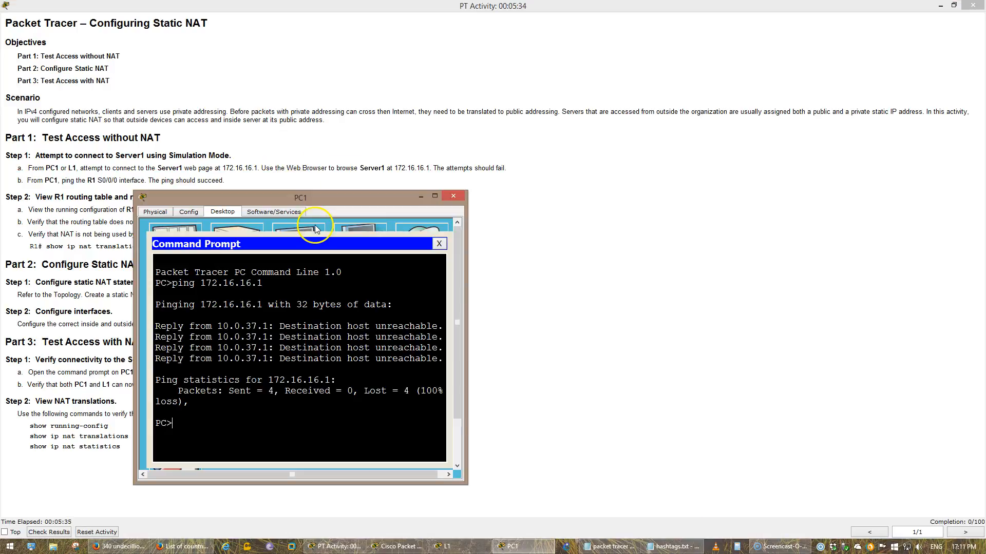
left_click(439, 243)
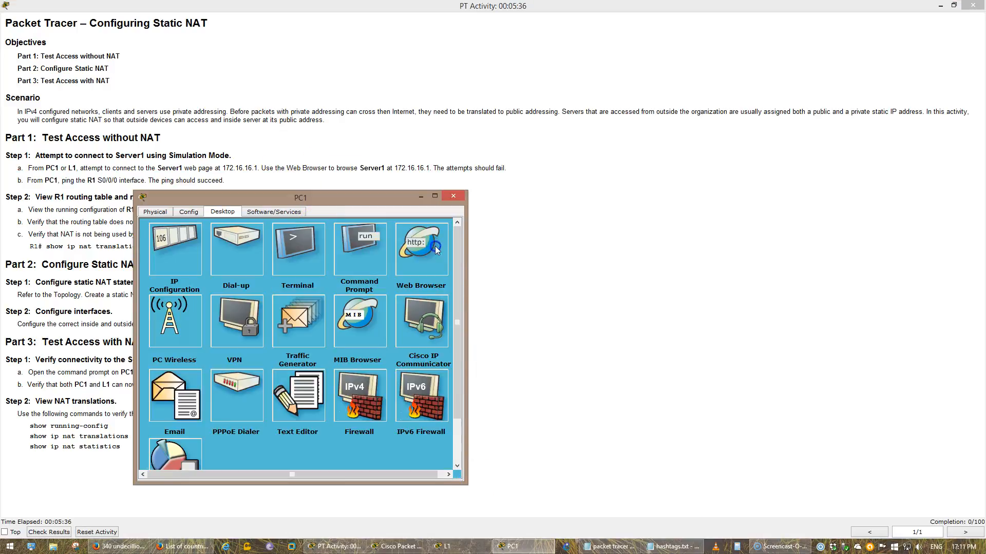
left_click(421, 240)
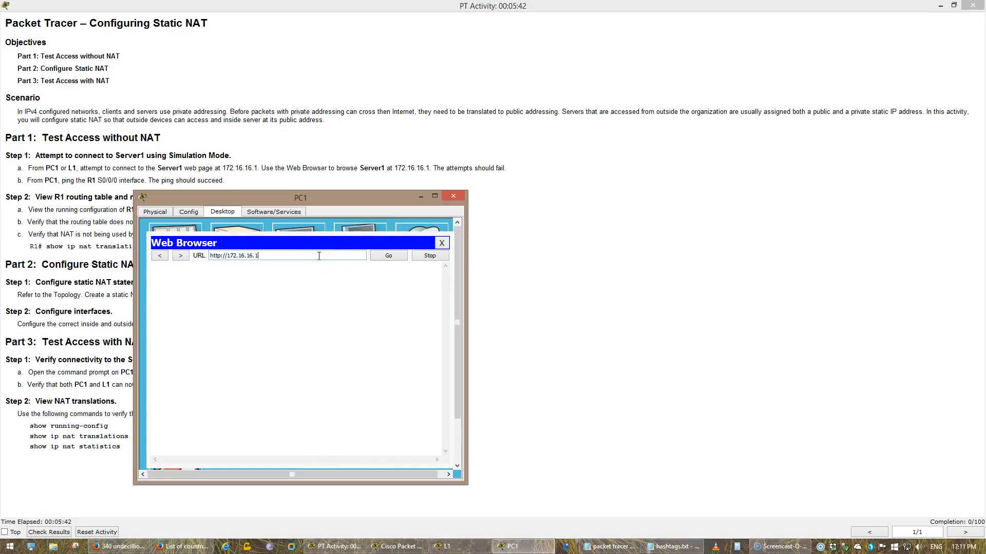
left_click(470, 546)
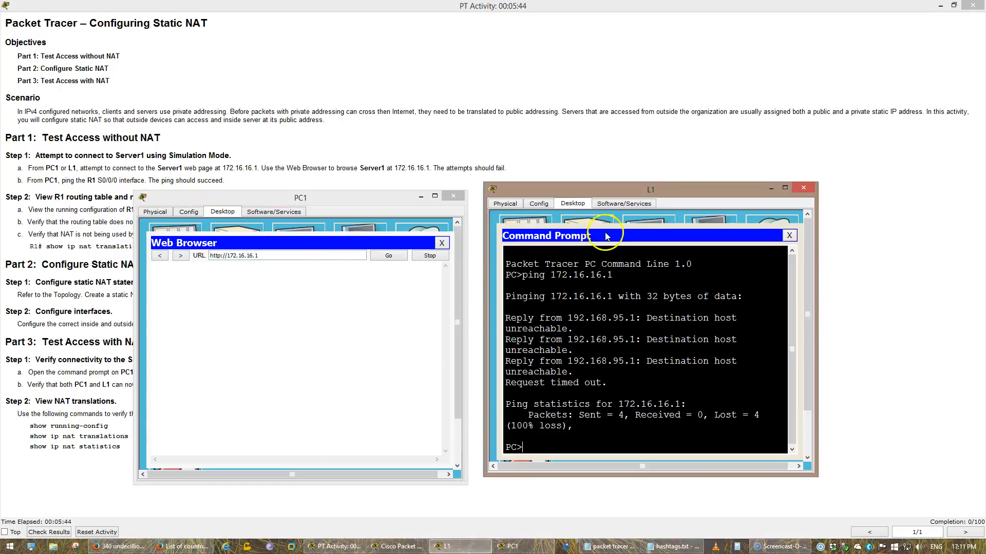
left_click(789, 235)
left_click(771, 233)
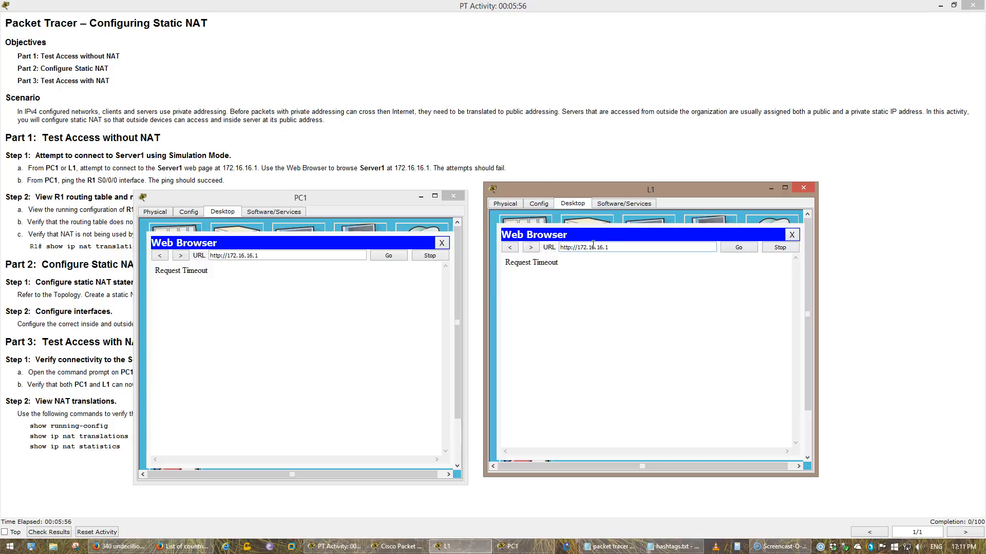
Review the instruction to ping R1's S0/0/0 interface from PC1
left_click(445, 143)
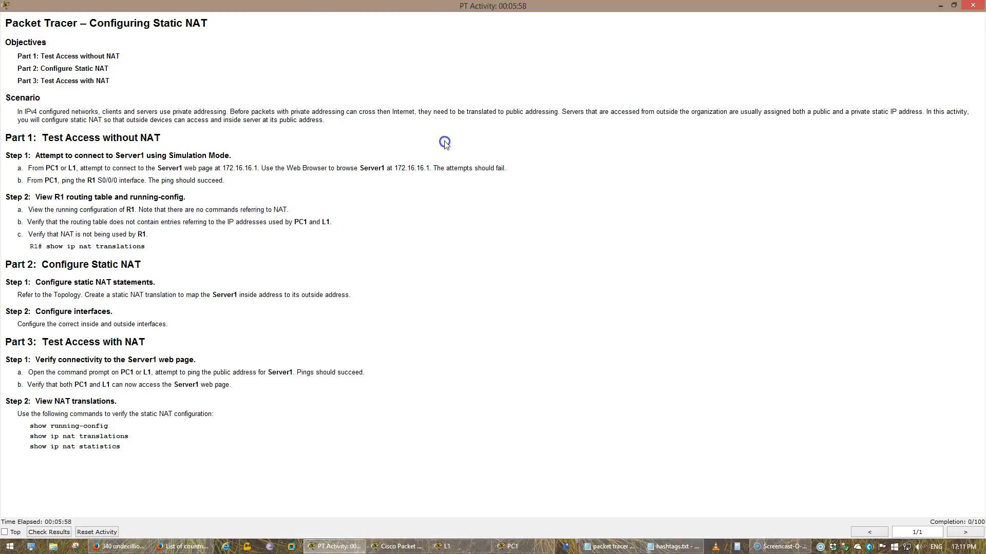
left_click_drag(43, 180, 193, 181)
left_click(250, 255)
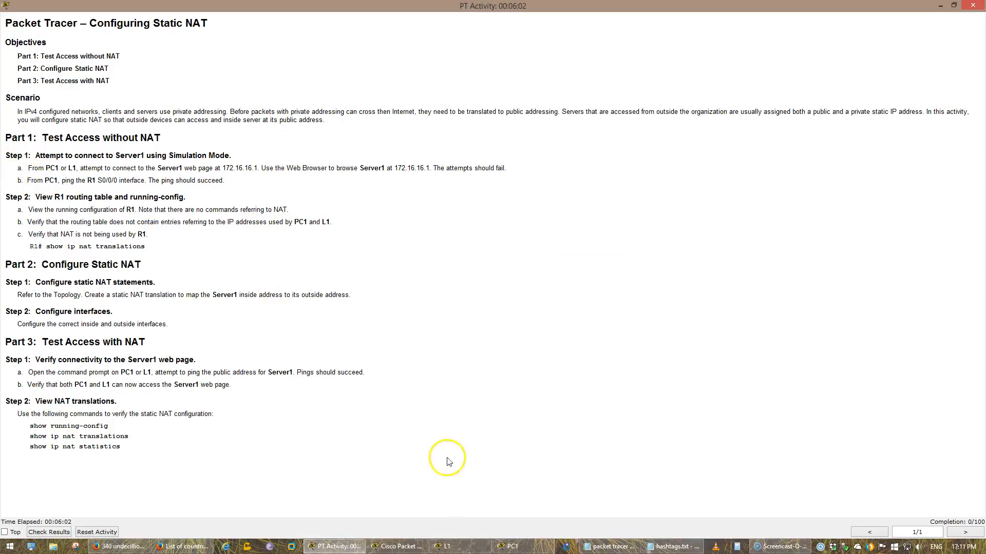
left_click(508, 547)
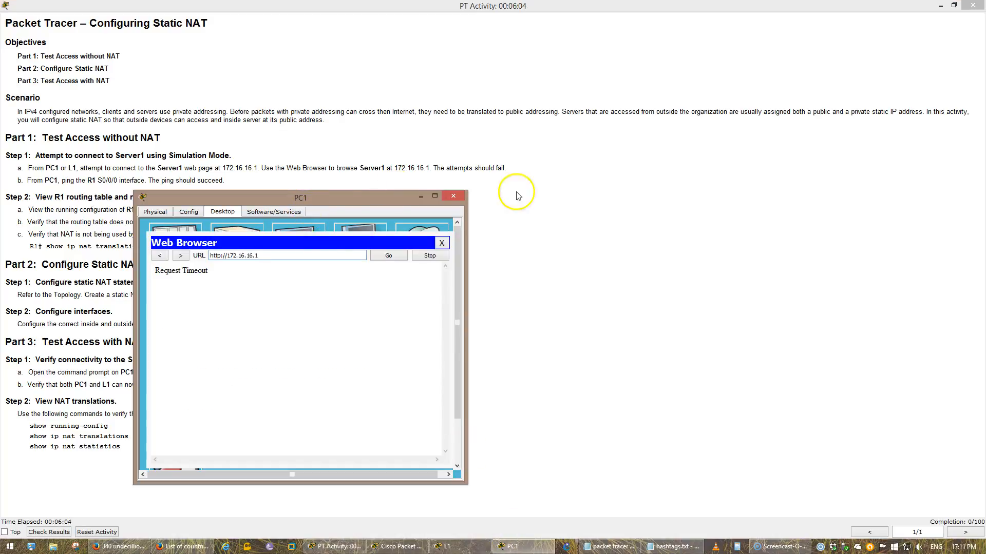
left_click_drag(434, 202, 680, 204)
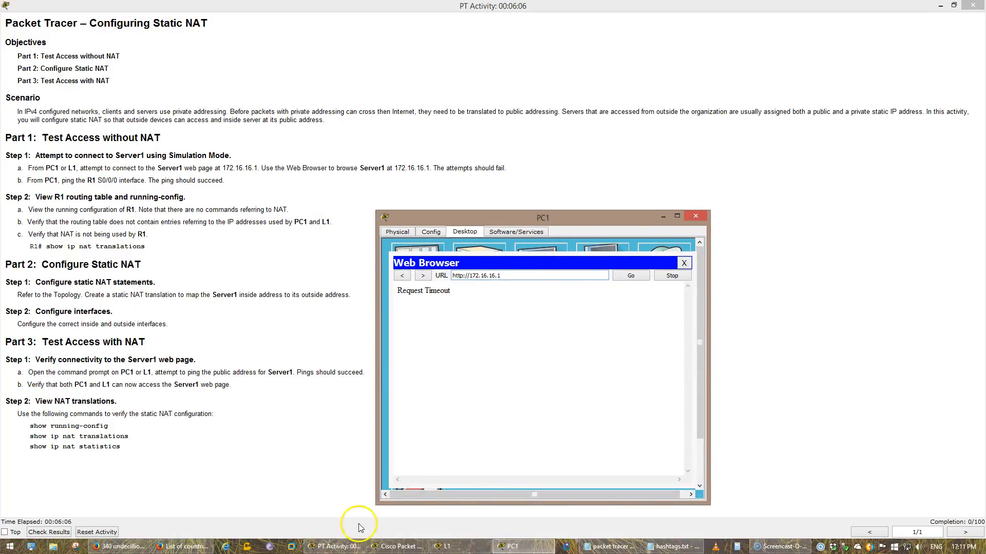
left_click(335, 546)
left_click(395, 545)
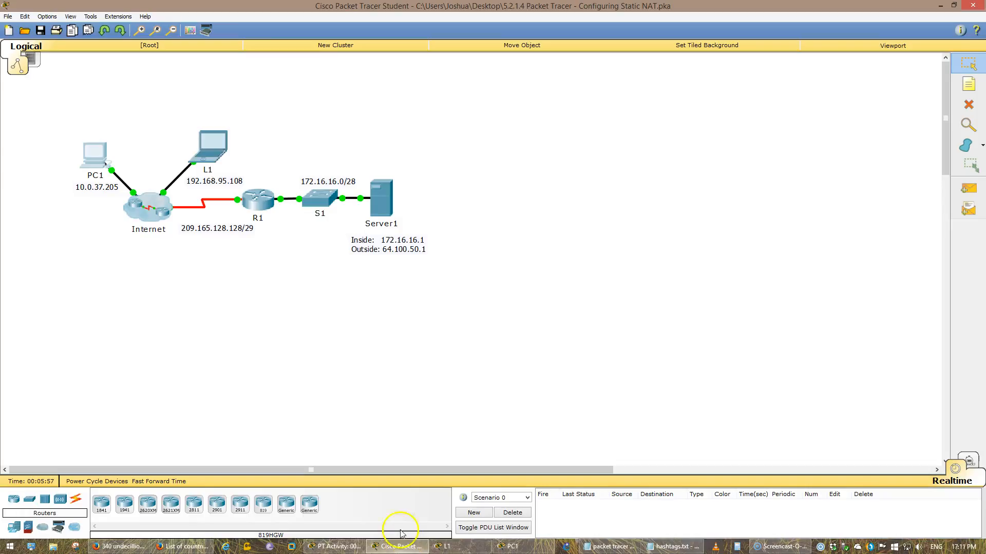
Open R1's CLI, enter privileged mode with en, and run show ip int br
left_click(259, 201)
key("Return")
type("en")
key("Return")
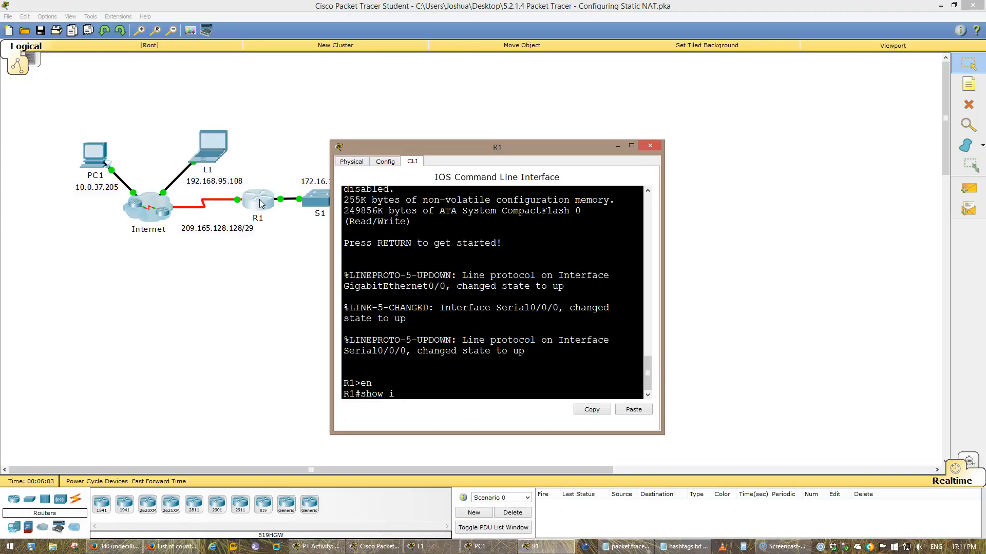
type("show ip int br")
key("Return")
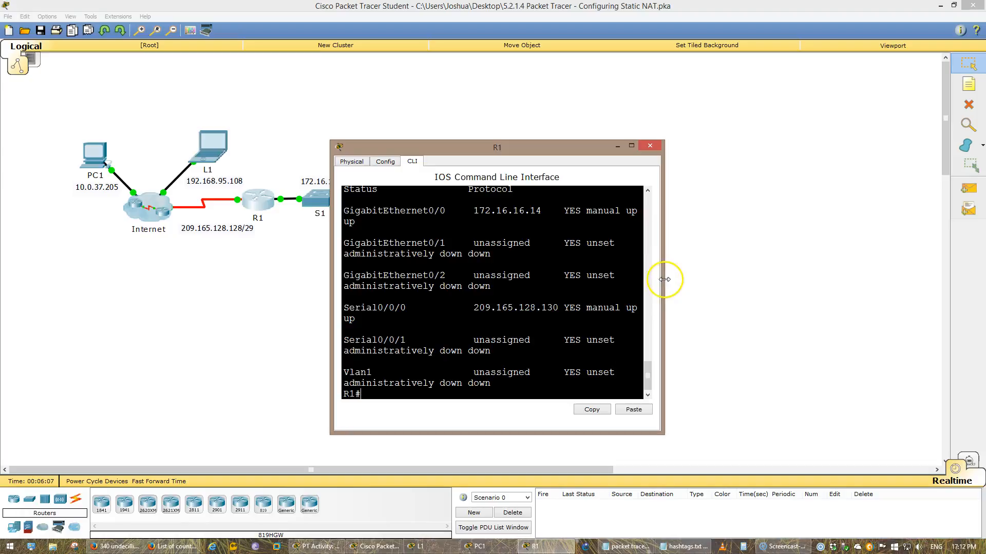
left_click_drag(665, 279, 895, 279)
left_click_drag(737, 140, 738, 77)
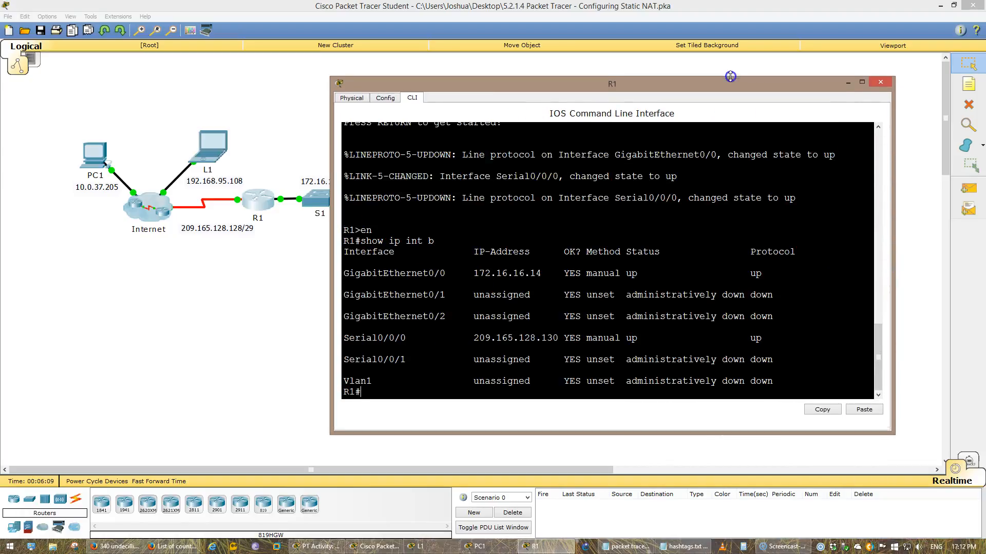
Reopen PC1's Command Prompt and ping R1's interface address 172.16.16.14
key("alt+Tab")
key("alt+Tab")
key("alt+Tab")
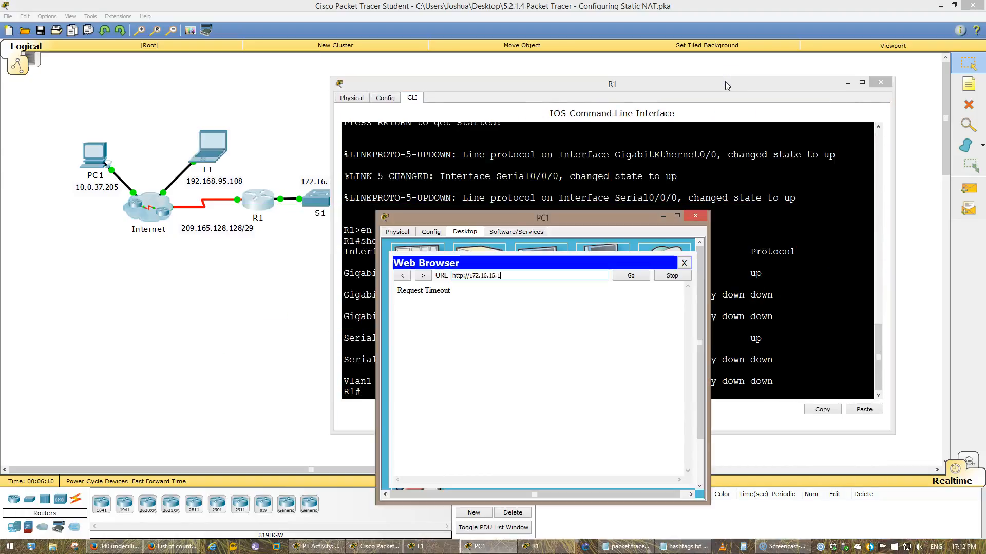
left_click(683, 263)
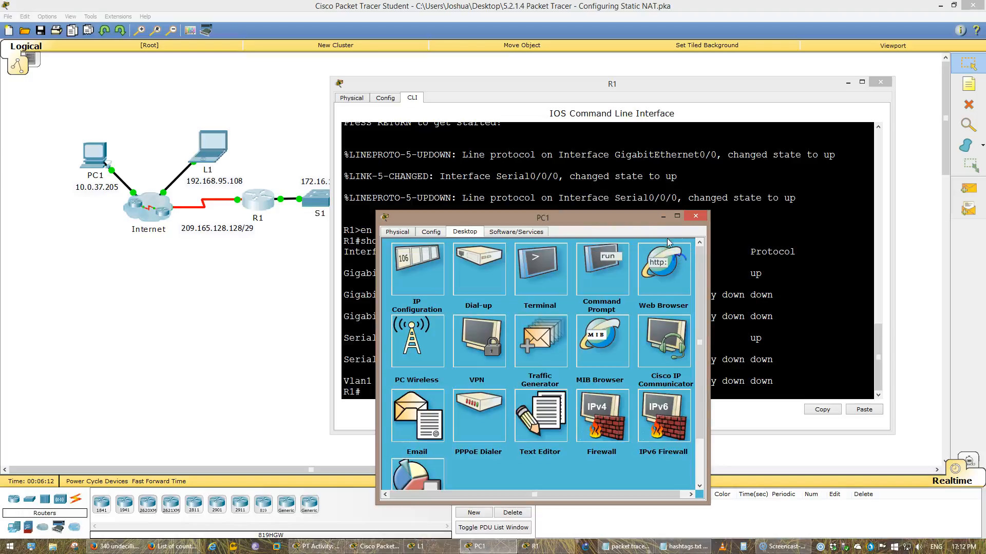
left_click_drag(415, 217, 73, 150)
left_click(193, 235)
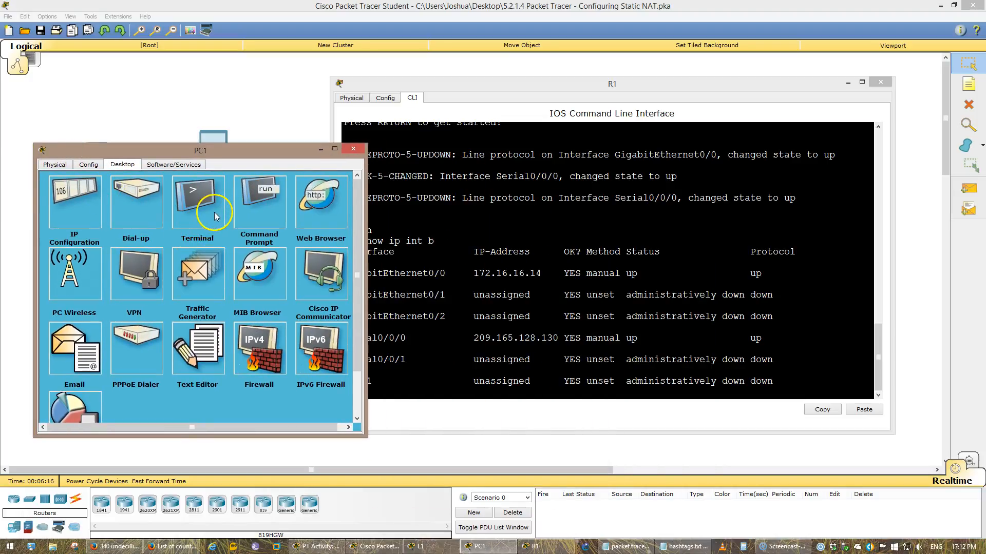
left_click(228, 182)
left_click(265, 204)
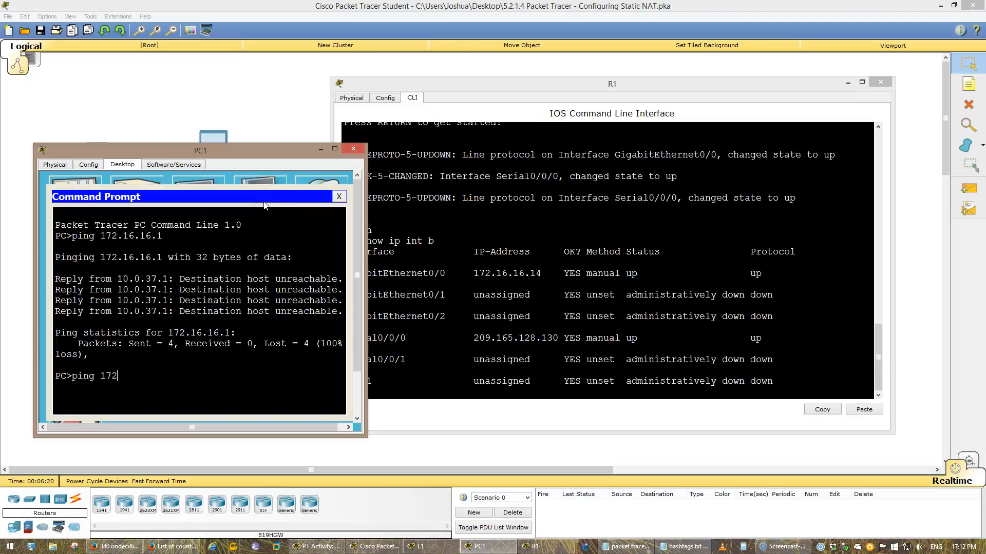
type("4")
key("Return")
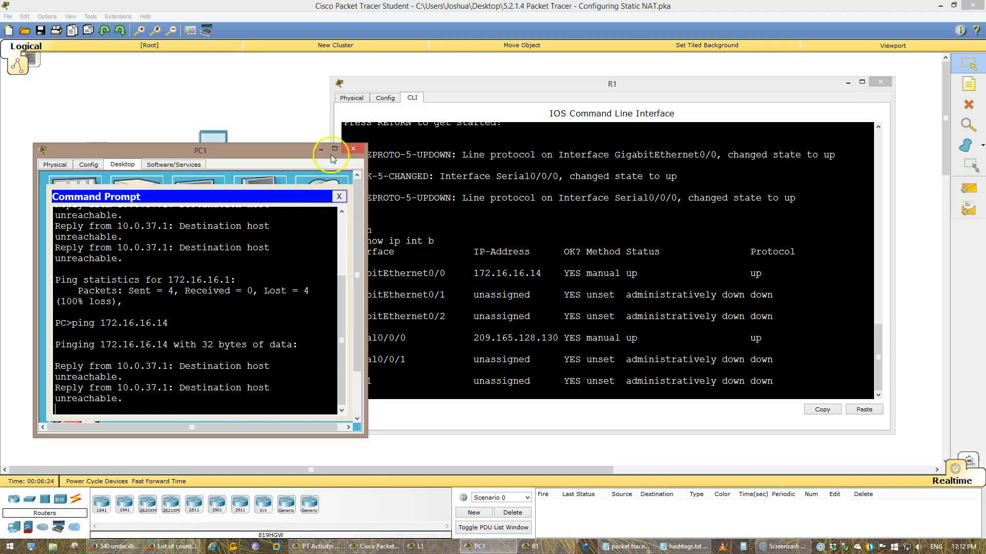
Ping R1's Serial0/0/0 address 209.165.128.130 from PC1's Command Prompt
left_click_drag(299, 152, 334, 206)
left_click(303, 551)
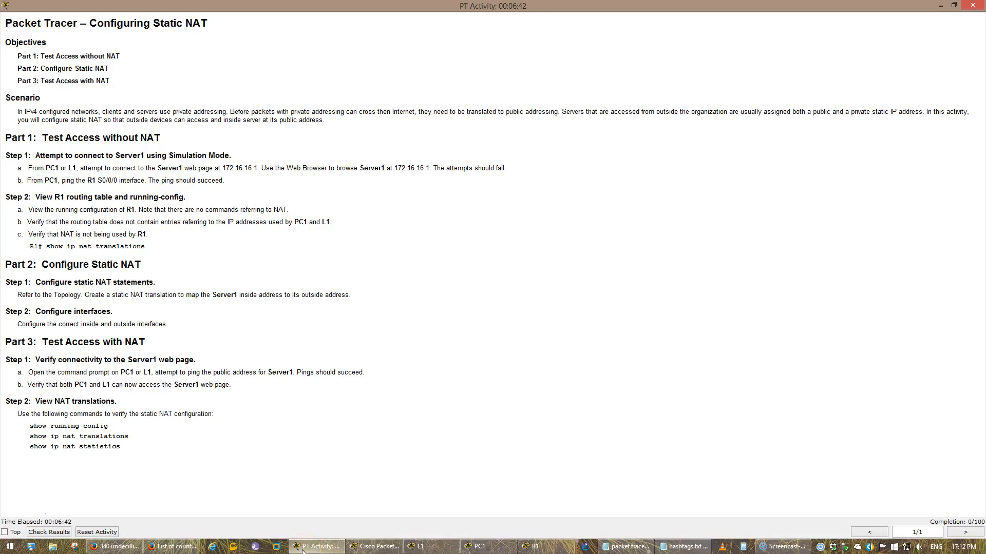
left_click(303, 551)
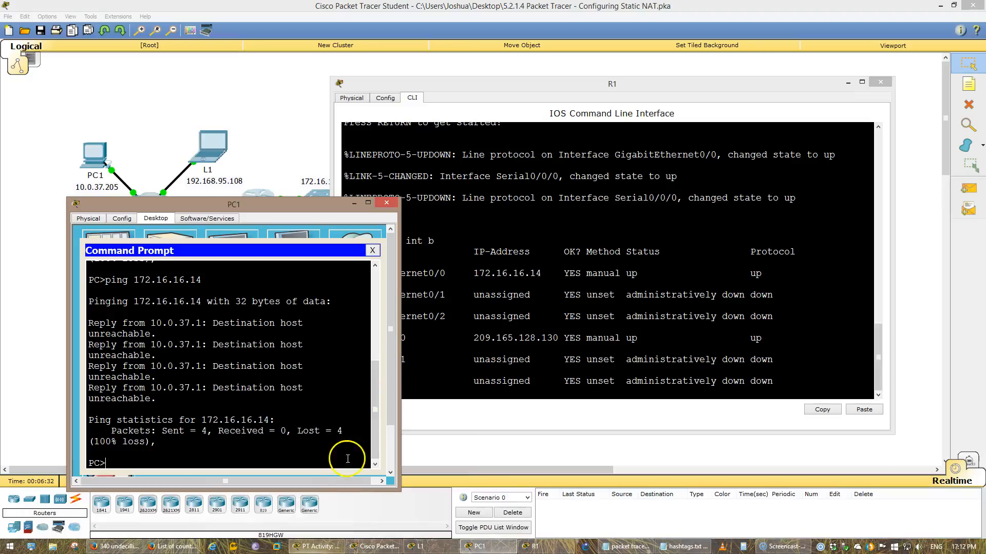
left_click(459, 316)
left_click(282, 389)
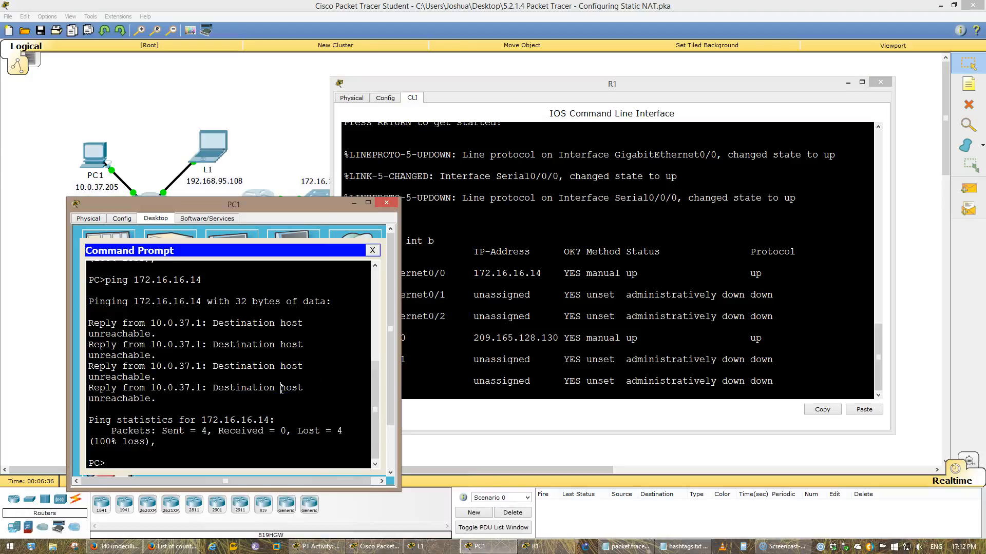
left_click_drag(312, 211, 266, 202)
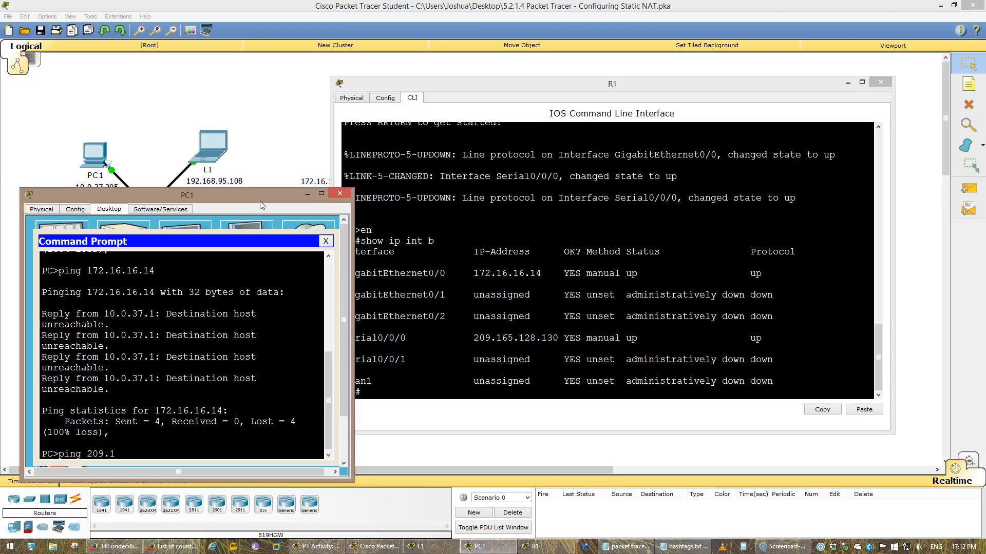
type("30")
key("Return")
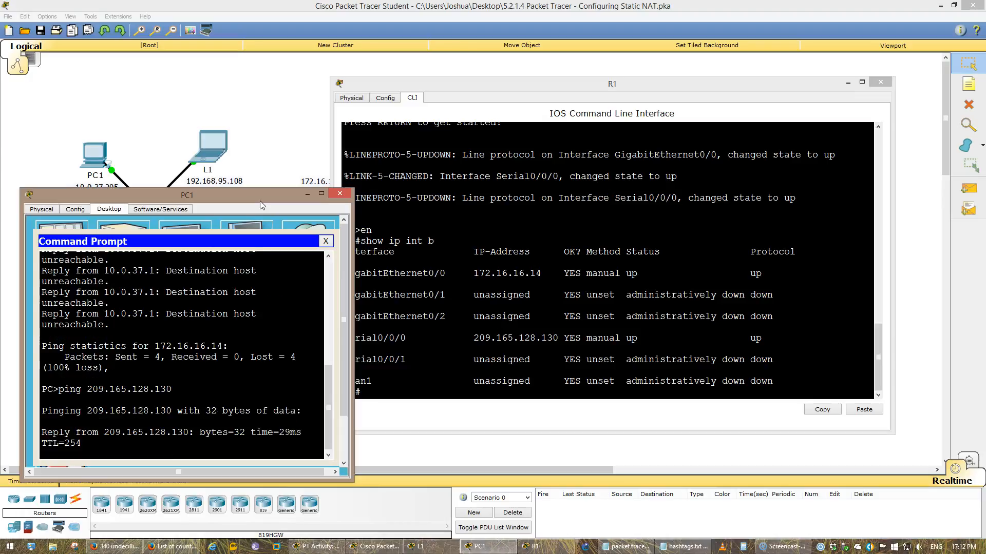
Display R1's running configuration with show run and scroll through it
left_click(370, 154)
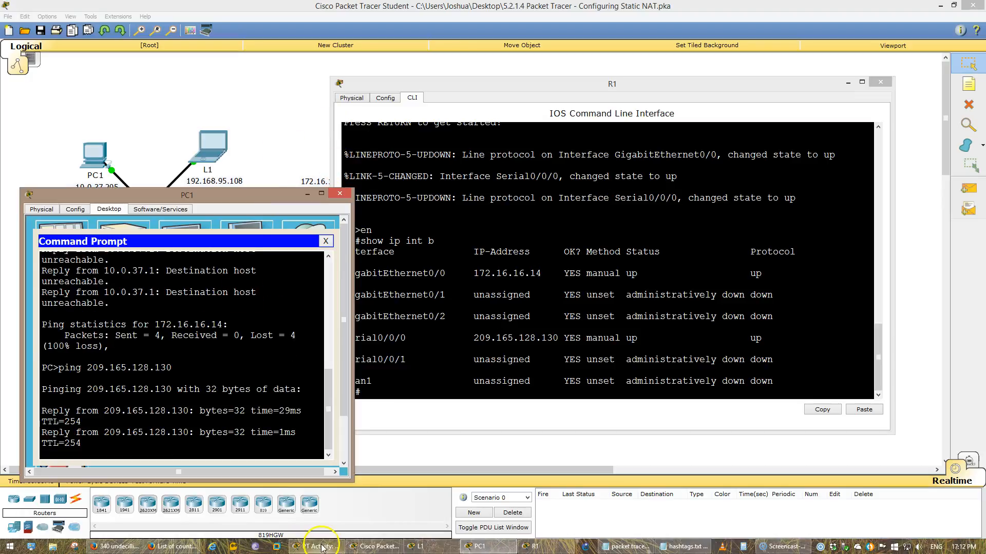
left_click(322, 547)
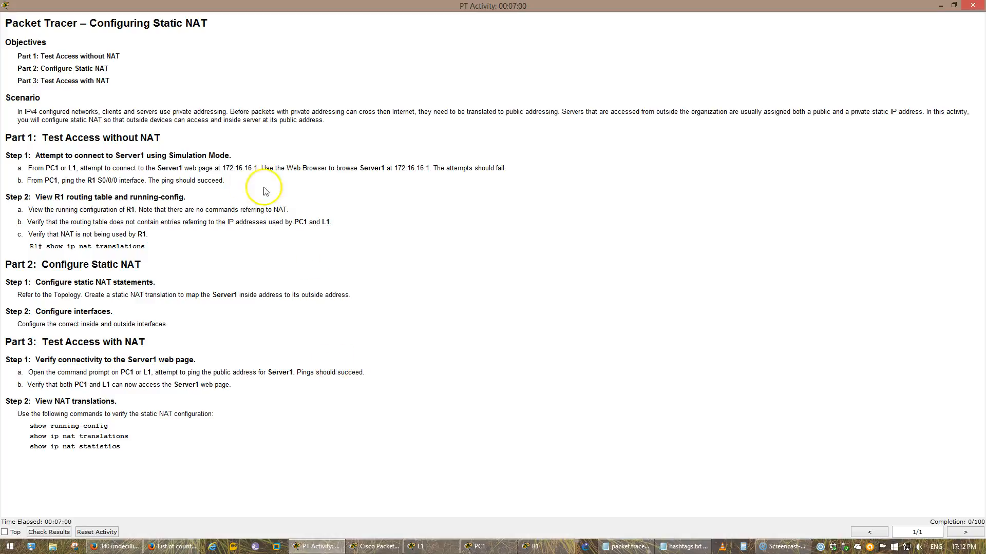
left_click_drag(61, 218, 165, 218)
left_click_drag(196, 211, 200, 211)
left_click_drag(310, 212, 96, 210)
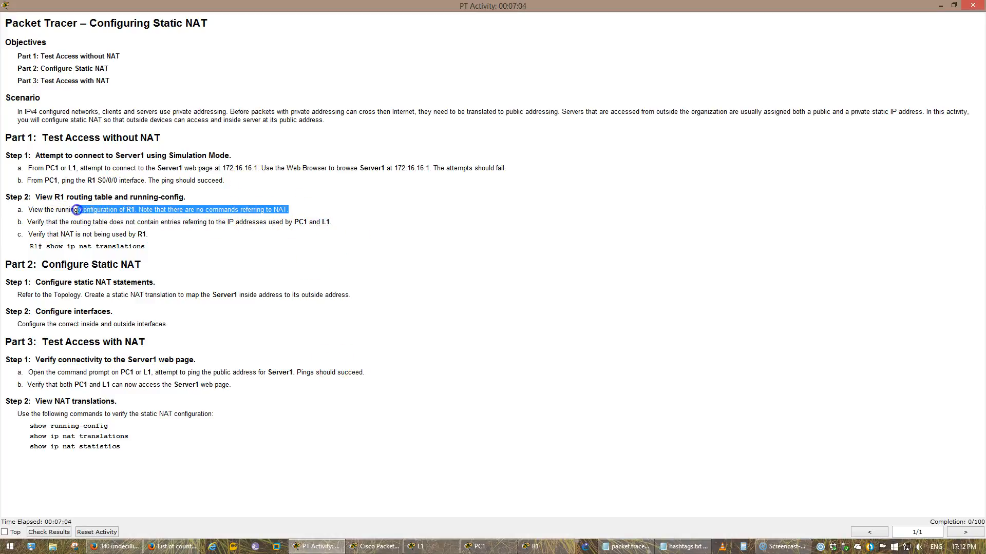
left_click(378, 547)
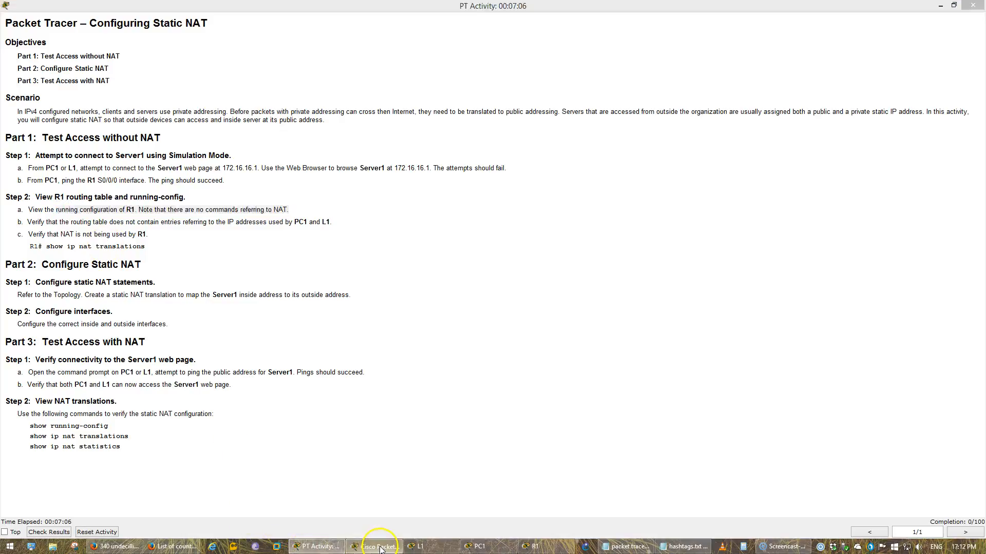
left_click(534, 547)
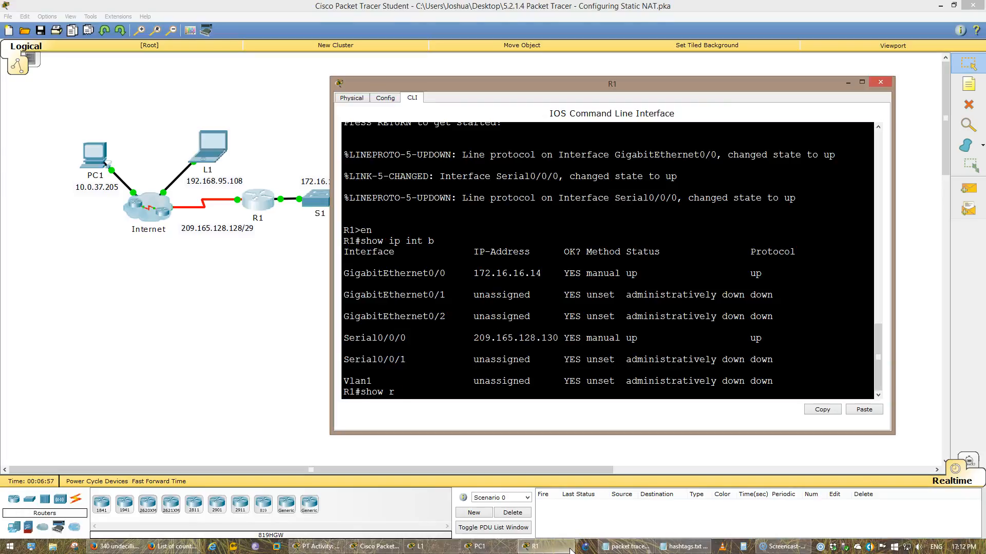
type("un")
key("Return")
key("space")
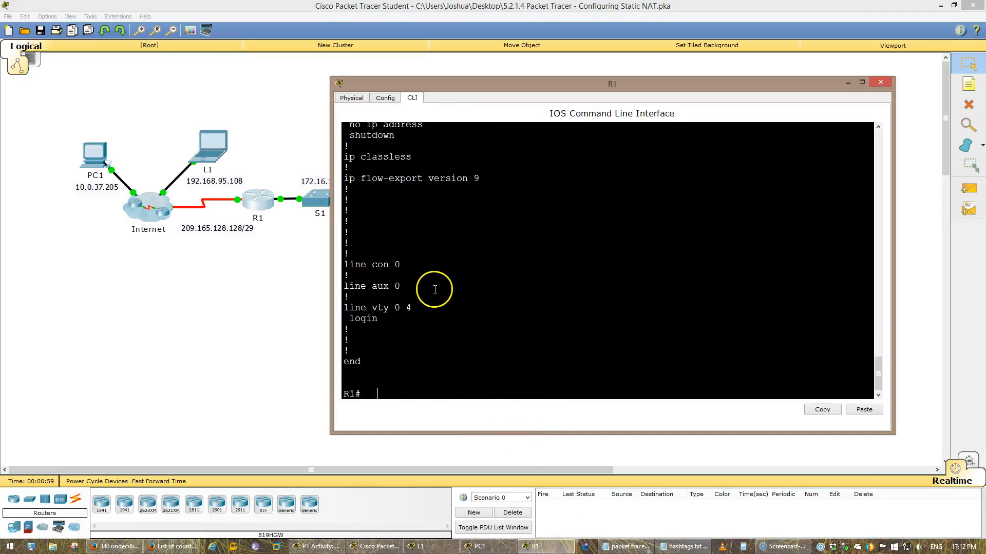
scroll(435, 289, "up", 7)
scroll(513, 403, "down", 1)
left_click_drag(465, 341, 331, 254)
left_click(277, 327)
Display R1's routing table with show ip route
key("alt+Tab")
key("alt+Tab")
key("alt+Tab")
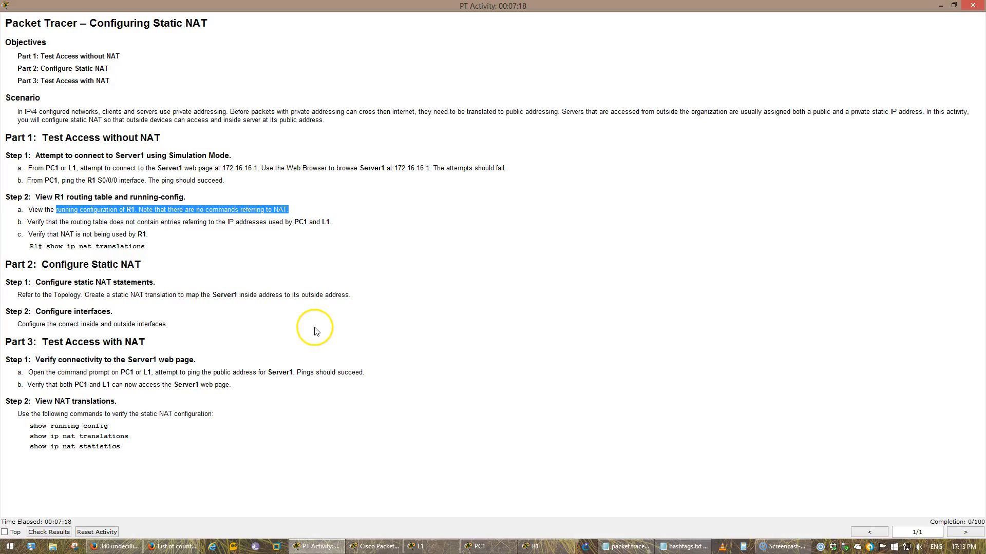
left_click_drag(69, 222, 335, 217)
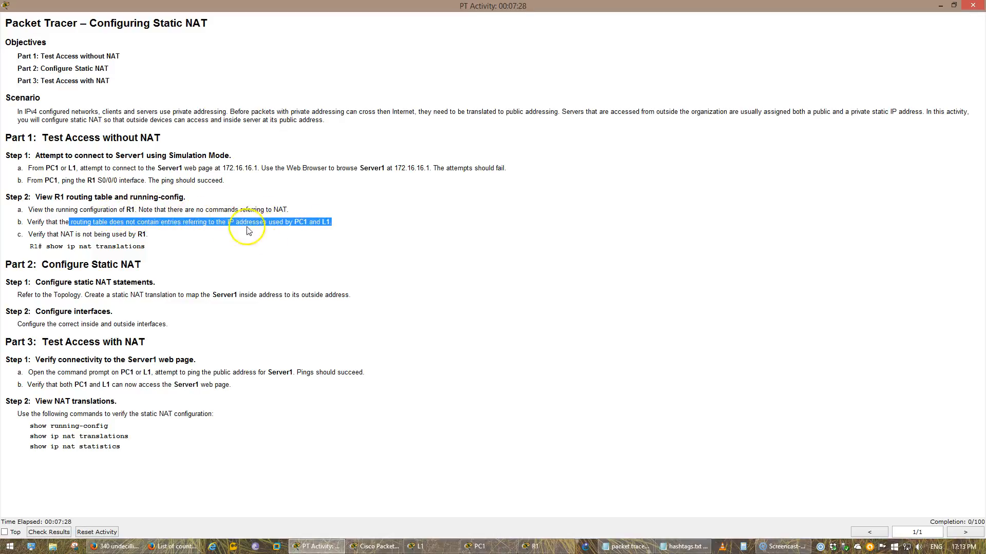
left_click(389, 548)
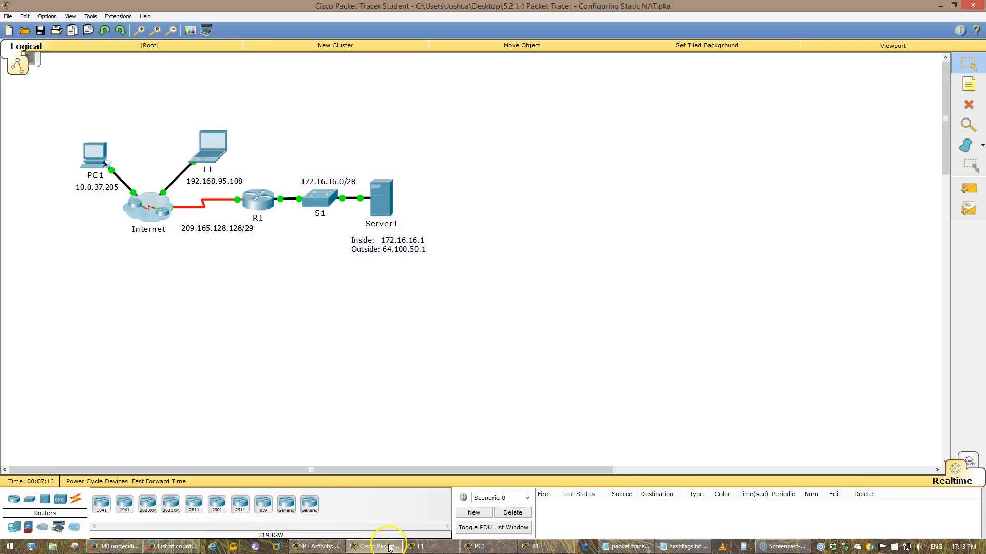
left_click(258, 216)
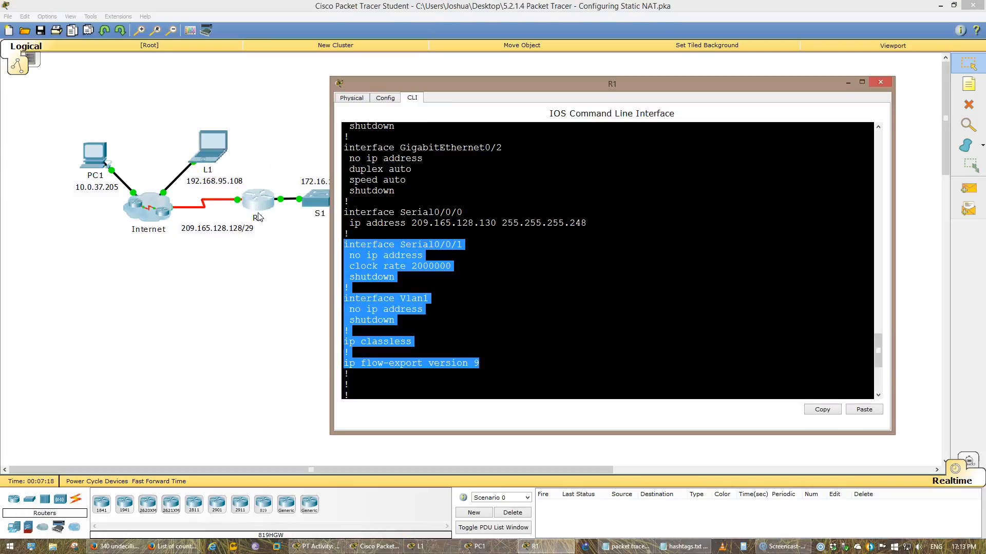
type("q")
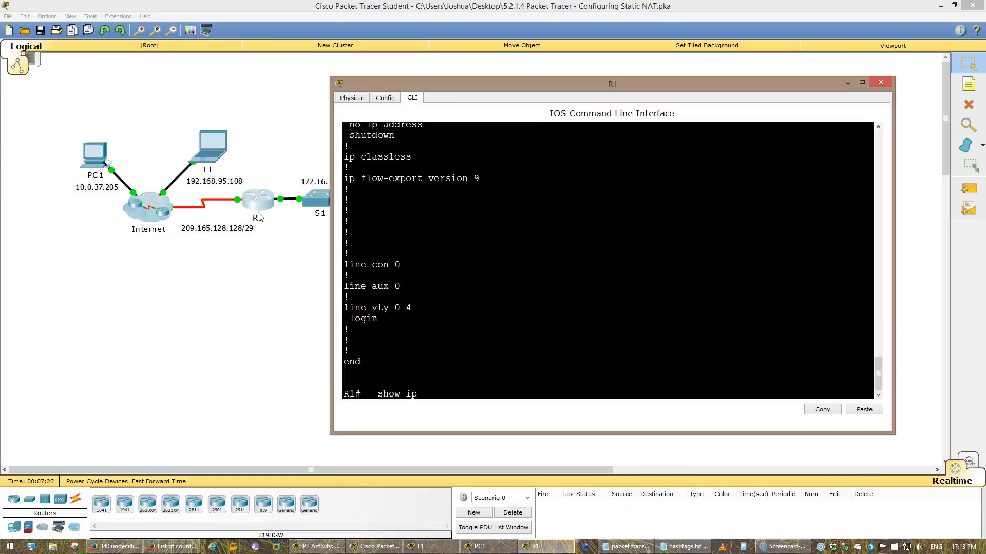
key("Return")
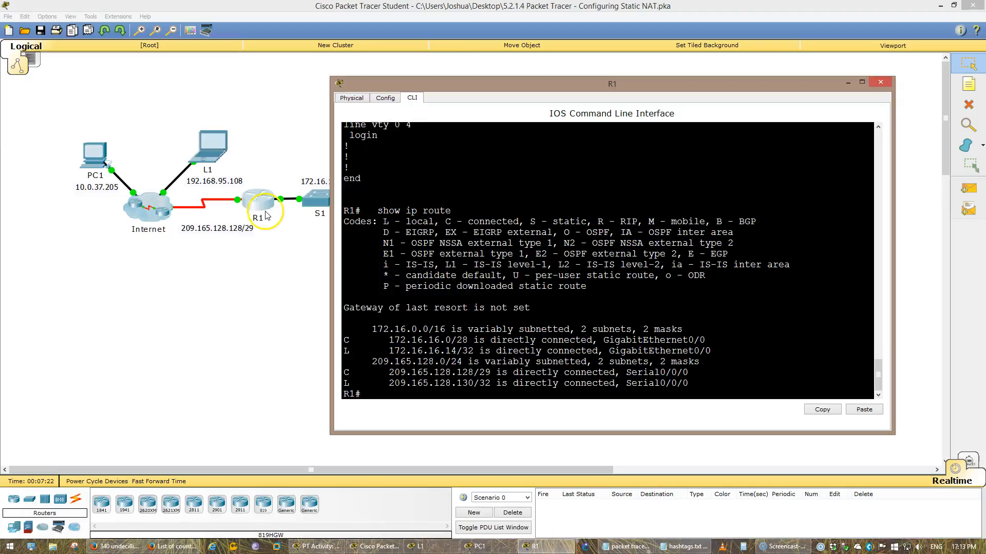
Check PC1's addressing by running ipconfig in its Command Prompt
left_click(327, 547)
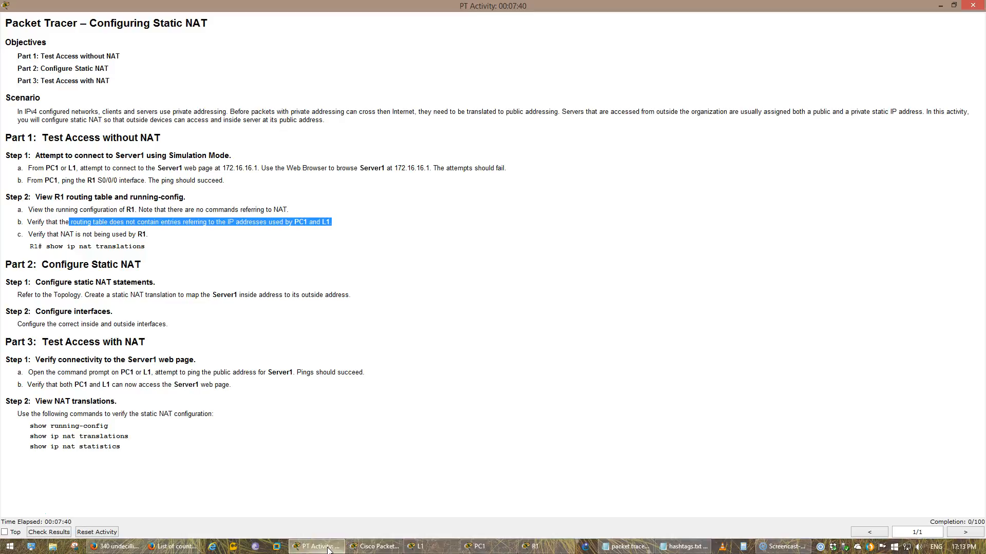
left_click(328, 547)
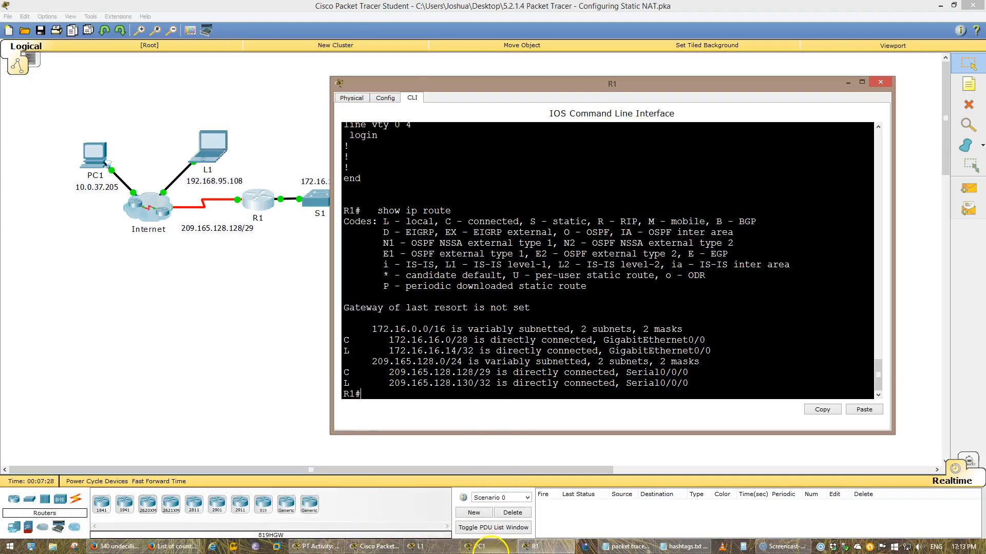
left_click(490, 548)
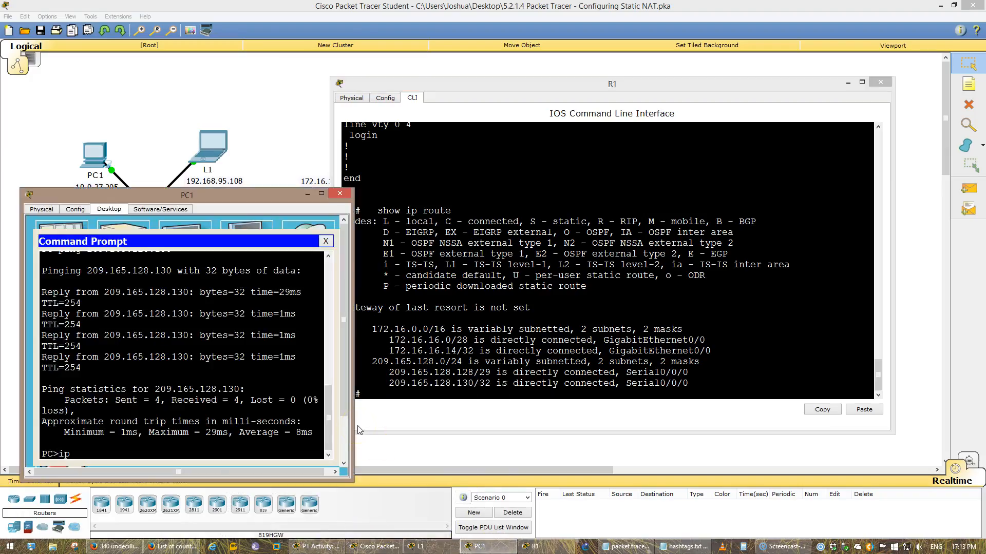
type("ipconfig")
key("Return")
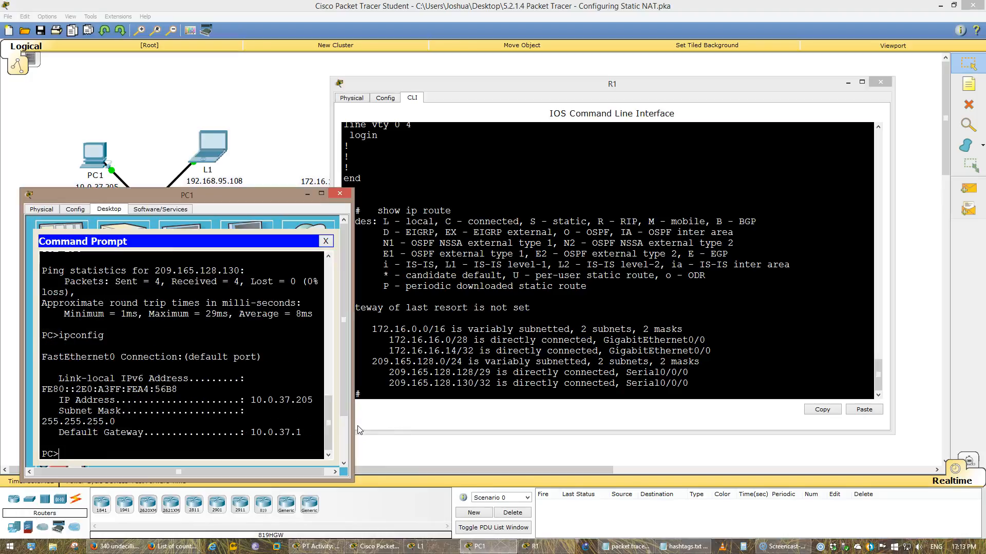
Close L1's Web Browser, open its Command Prompt and run ipconfig
left_click_drag(539, 87, 659, 94)
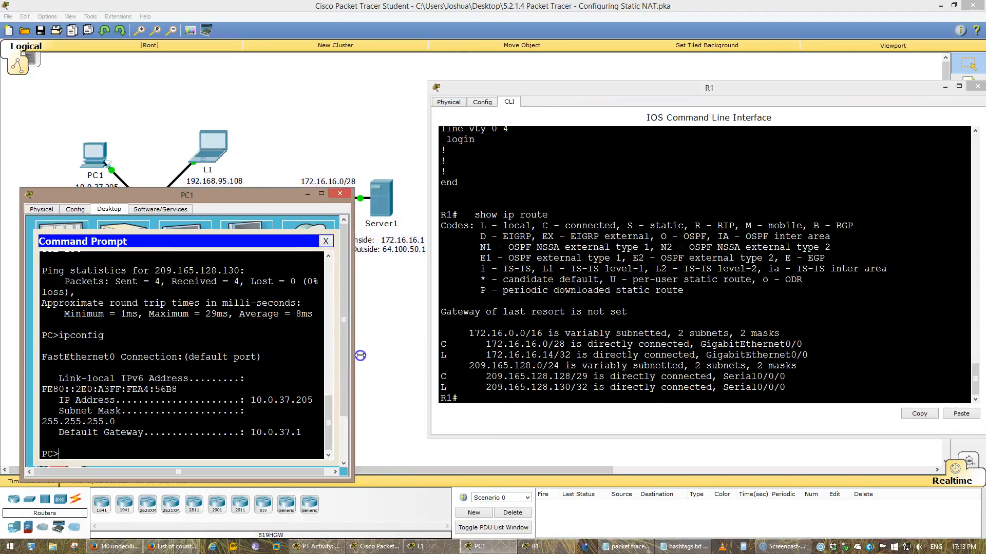
left_click_drag(361, 356, 392, 344)
left_click_drag(485, 344, 612, 388)
left_click(420, 546)
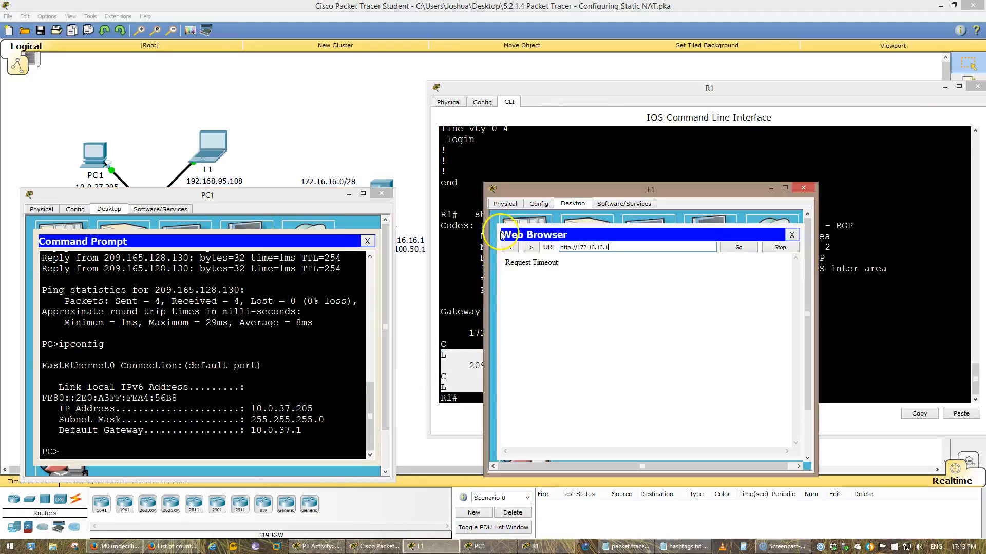
left_click_drag(539, 191, 149, 179)
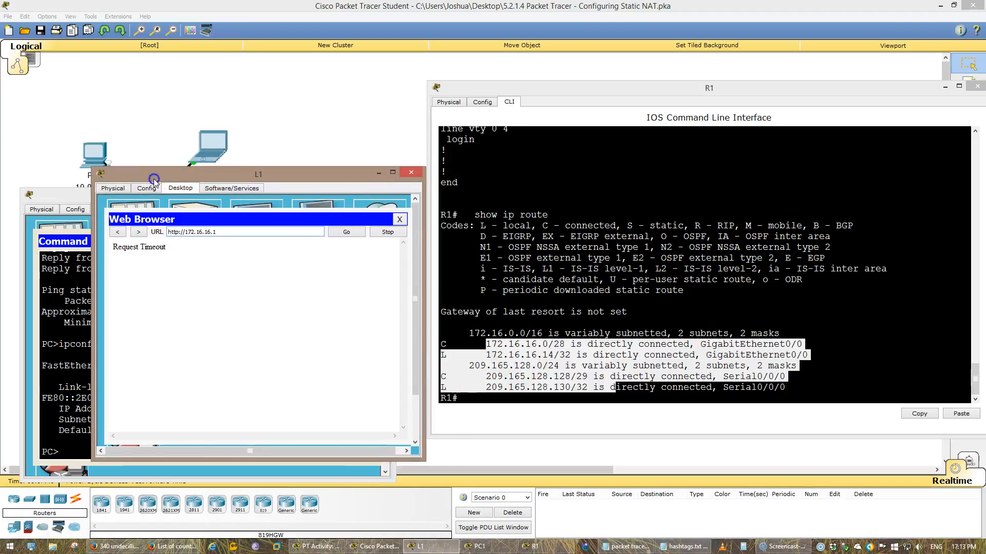
left_click(399, 219)
left_click(309, 219)
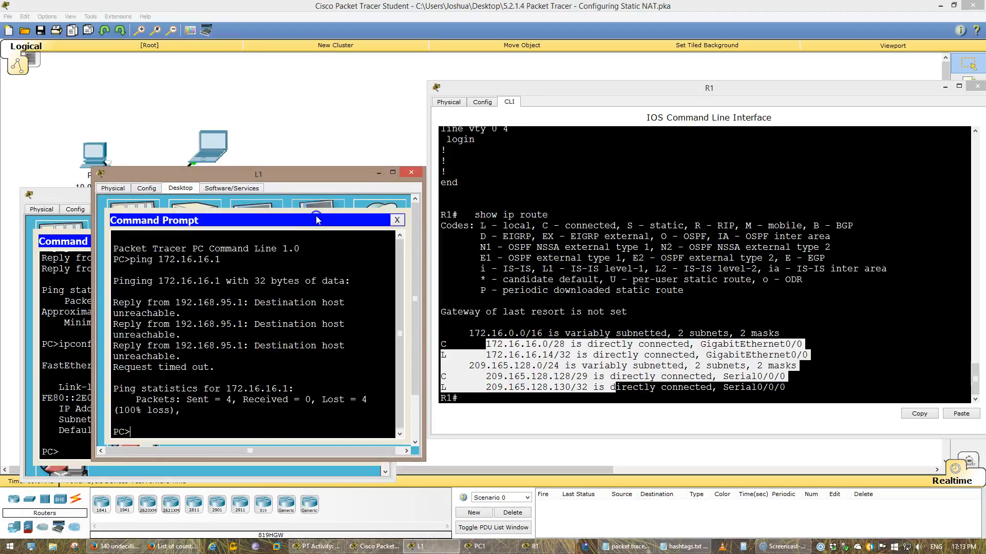
type("ipconfig")
key("Return")
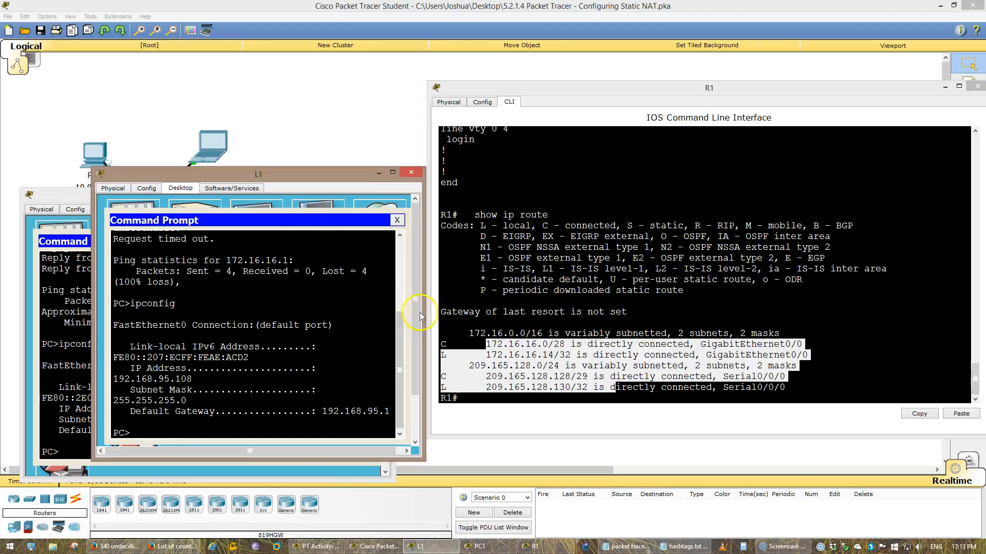
Run show ip nat translations on R1 to check whether NAT is in use
left_click_drag(422, 306, 471, 307)
left_click(554, 346)
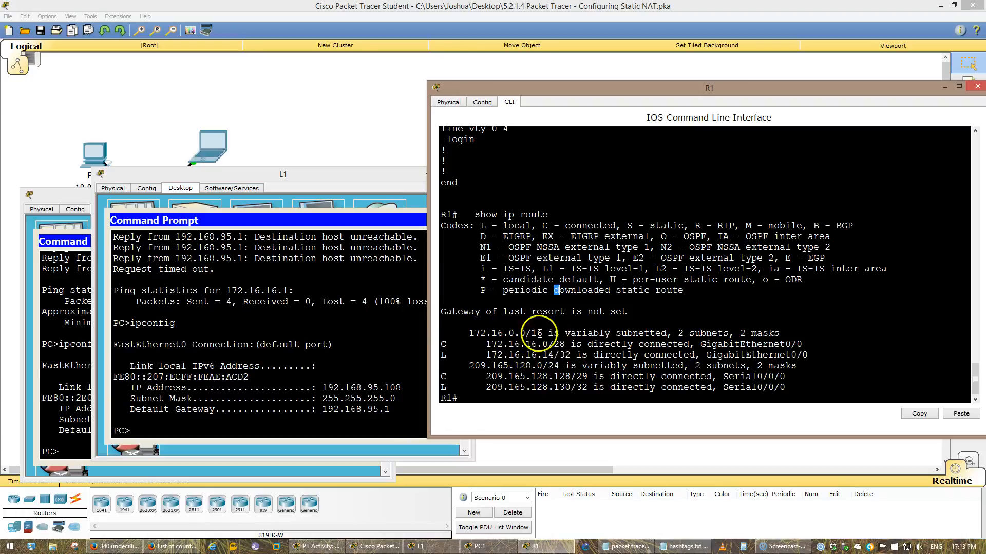
left_click(370, 156)
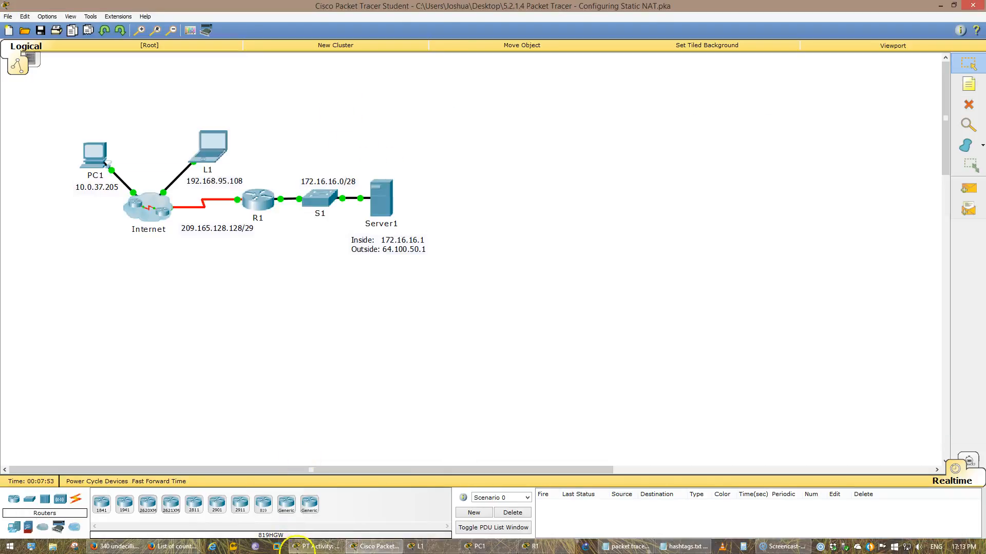
left_click(315, 546)
left_click_drag(25, 234, 153, 236)
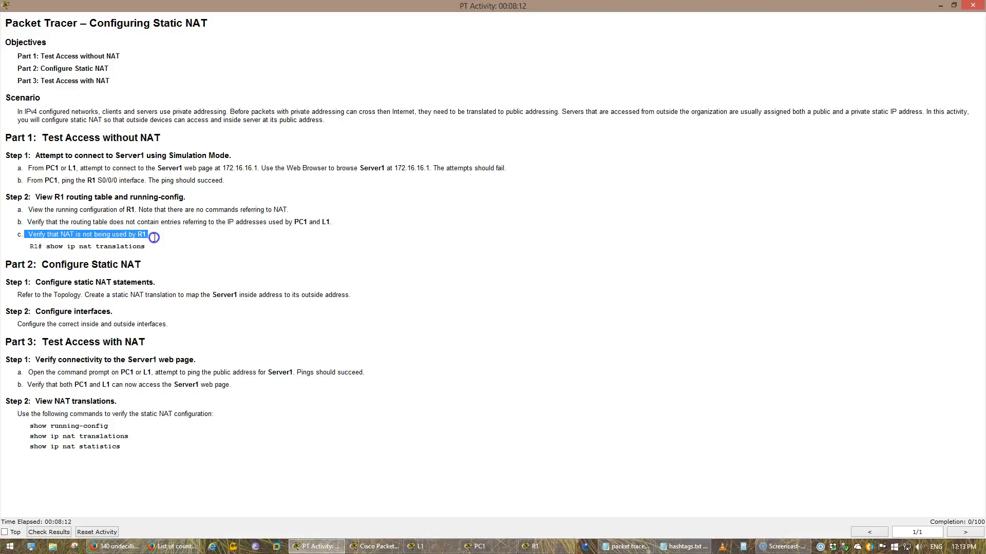
left_click(155, 240)
left_click(529, 546)
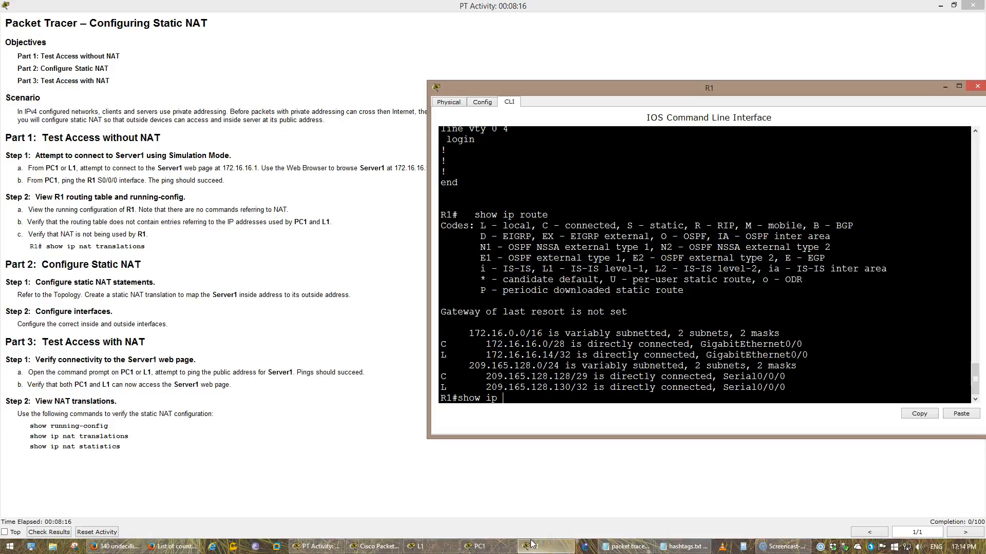
key("Tab")
key("Return")
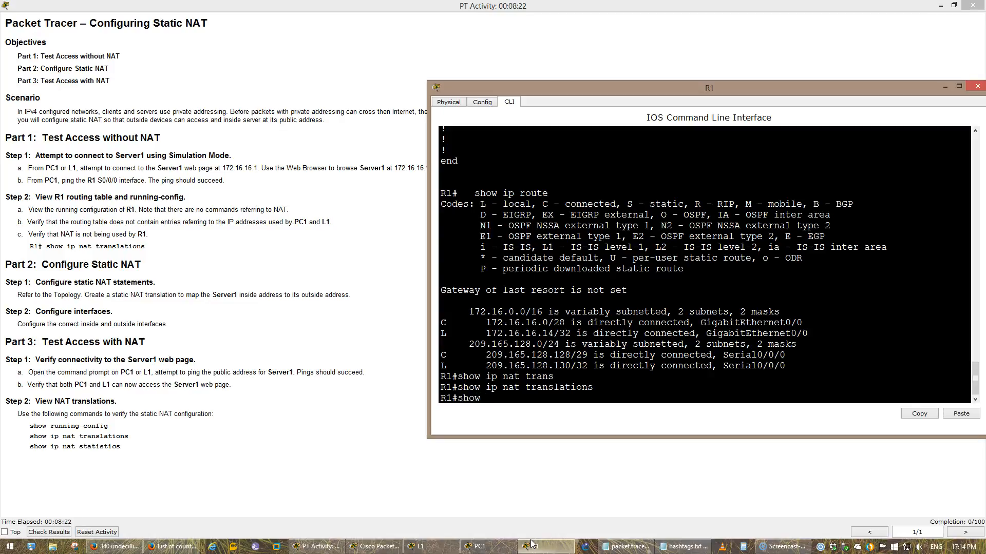
Run show ip nat statistics on R1
key("Tab")
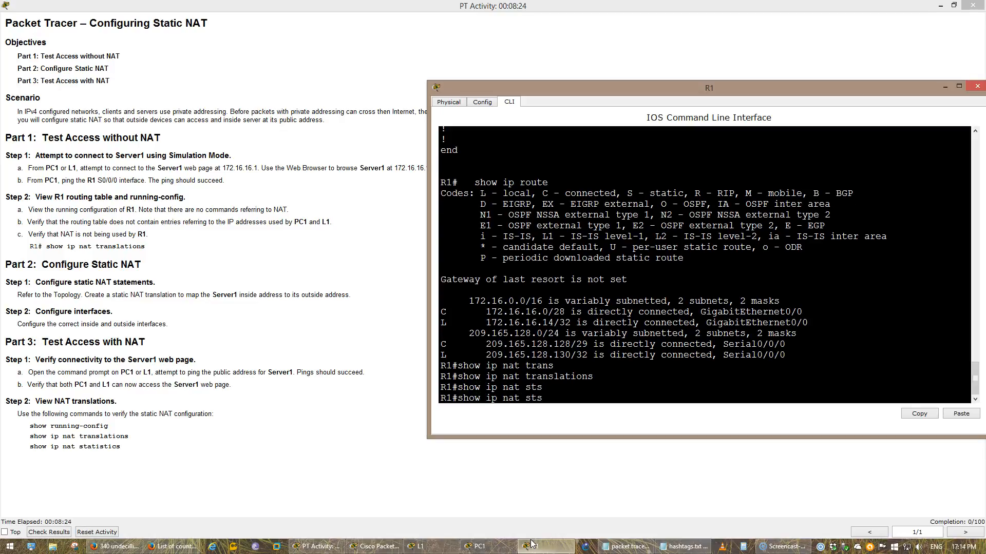
key("BackSpace")
key("BackSpace")
type("a")
key("Tab")
key("BackSpace")
key("Tab")
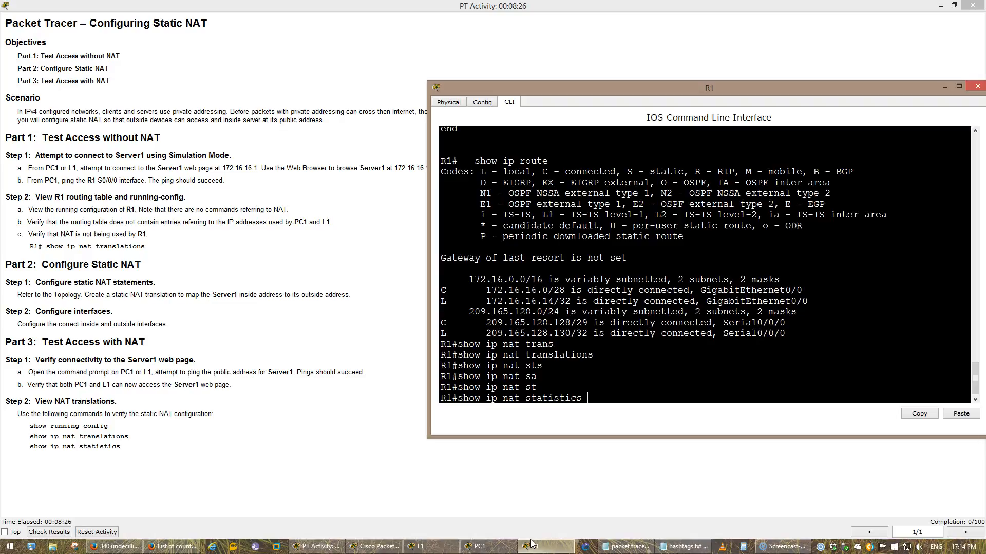
key("Return")
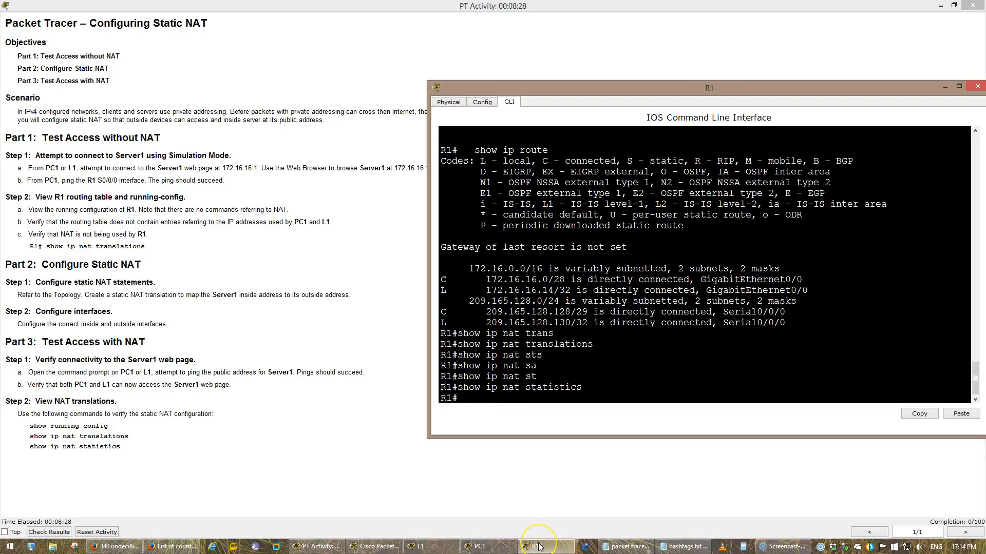
left_click(336, 548)
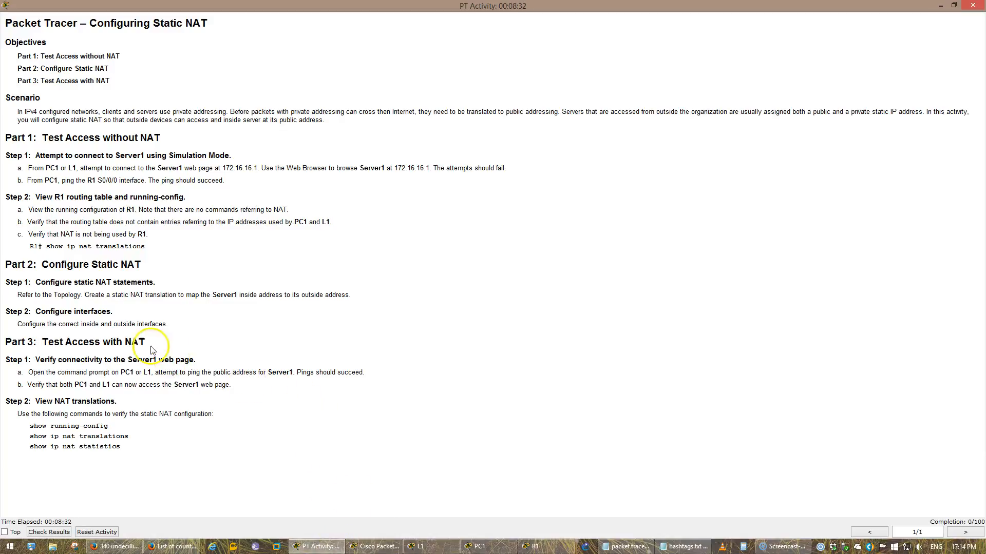
Read the activity's Part 2 instructions on configuring static NAT statements and interfaces
left_click_drag(50, 282, 198, 288)
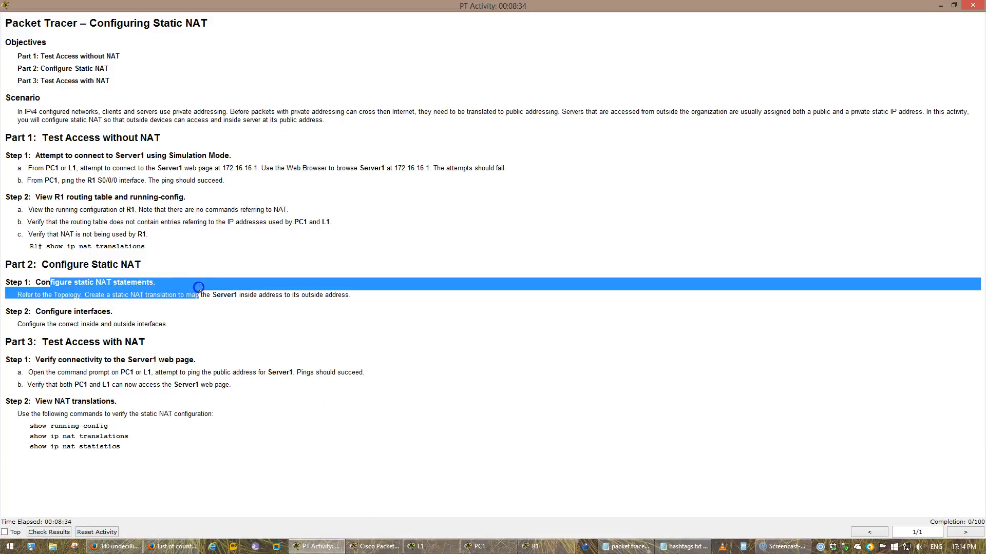
left_click(198, 288)
left_click_drag(90, 295, 354, 298)
left_click(287, 323)
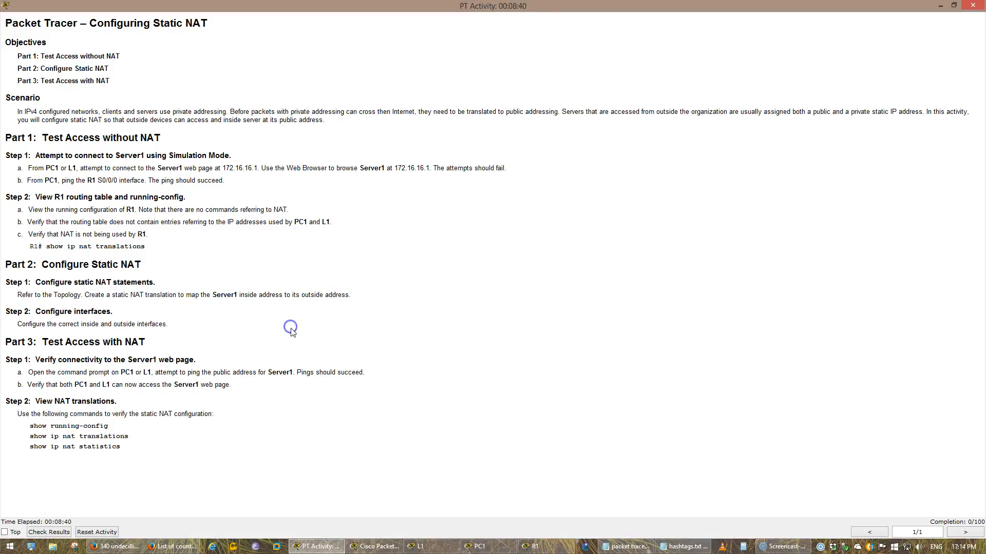
left_click(612, 119)
left_click_drag(250, 296, 146, 343)
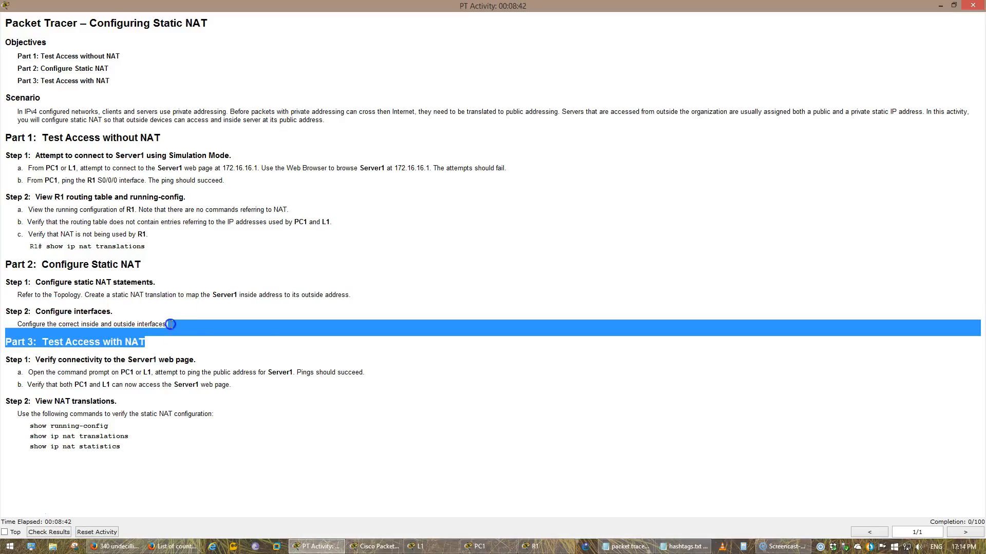
left_click(940, 5)
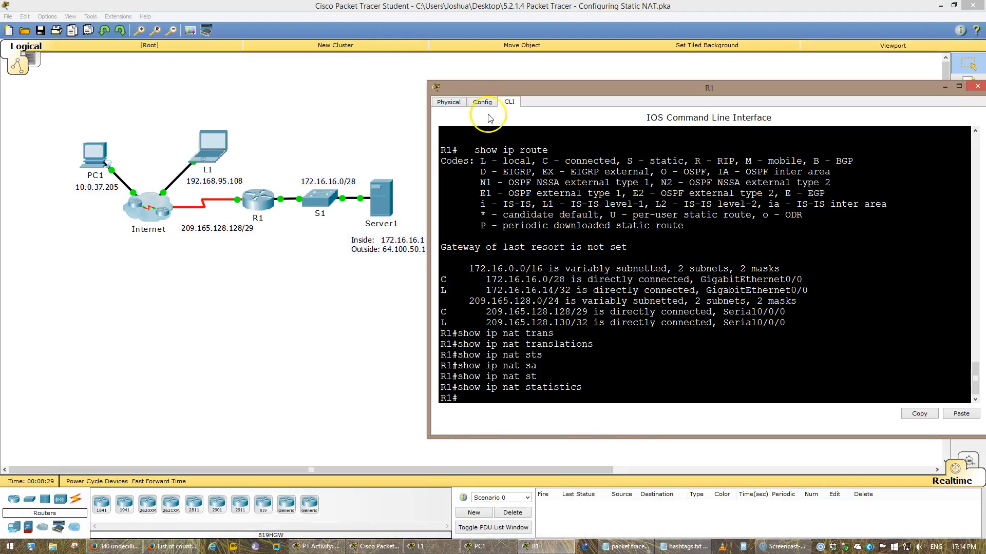
left_click_drag(481, 92, 361, 86)
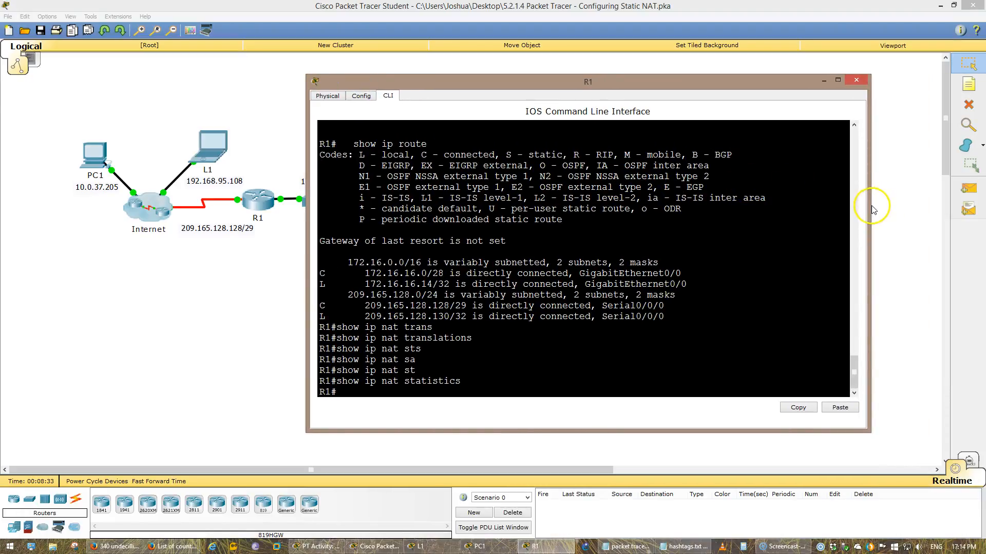
left_click_drag(873, 209, 806, 205)
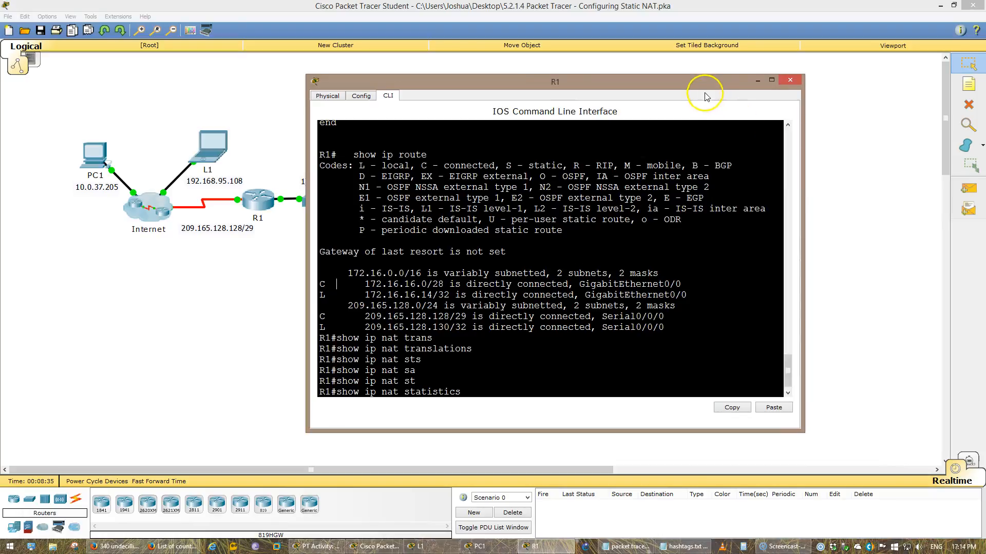
left_click_drag(703, 83, 834, 85)
left_click(693, 205)
key("Return")
key("Return")
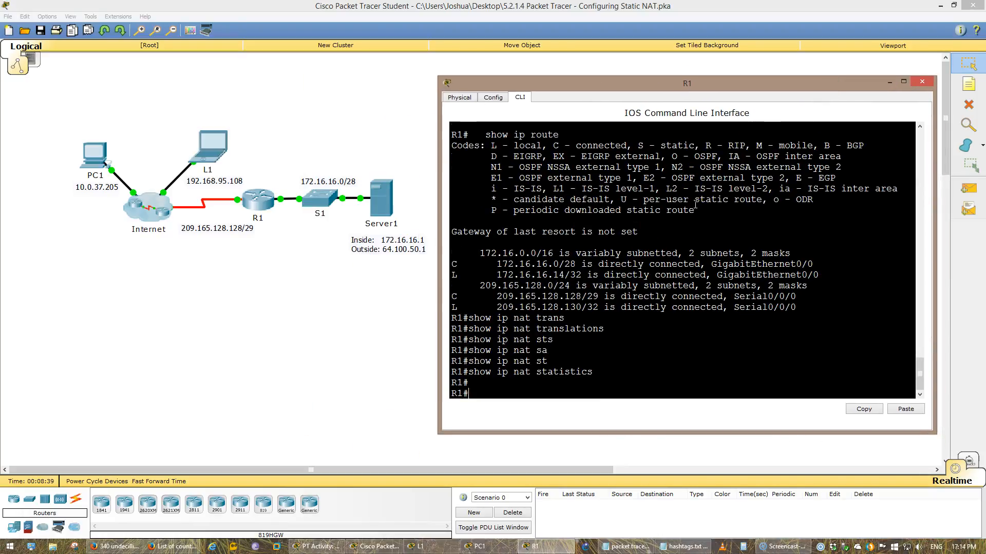
left_click(308, 119)
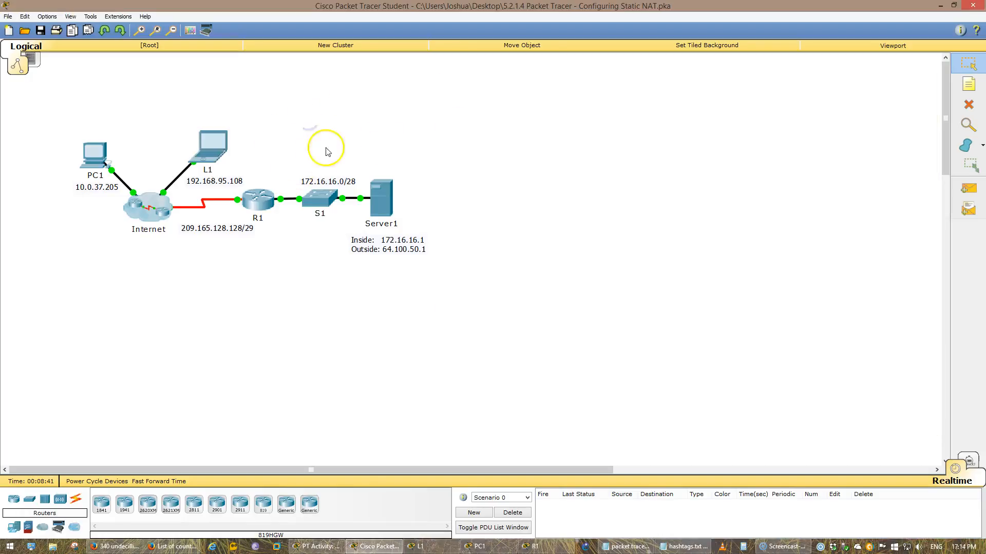
left_click(277, 117)
left_click_drag(277, 117, 491, 288)
left_click(579, 256)
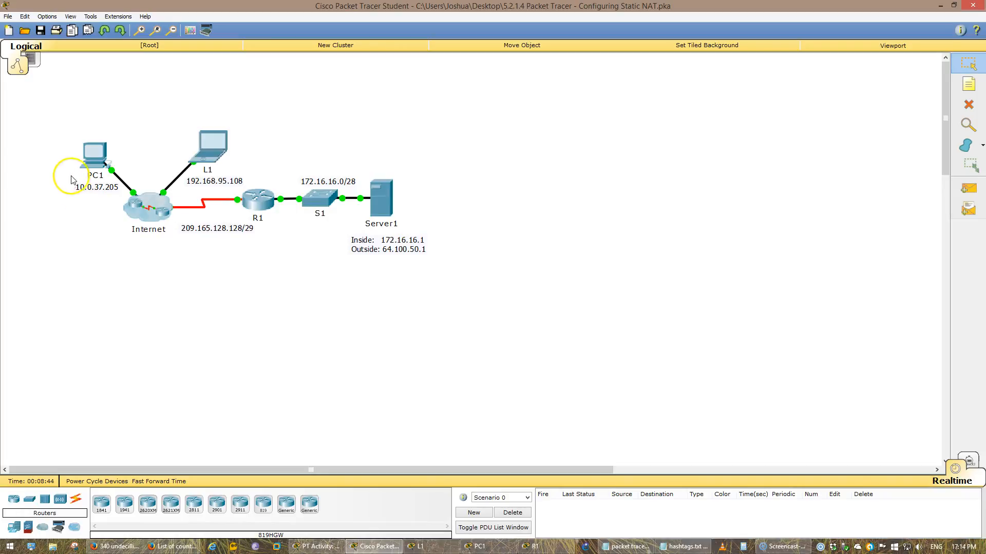
left_click_drag(34, 101, 286, 184)
left_click(164, 110)
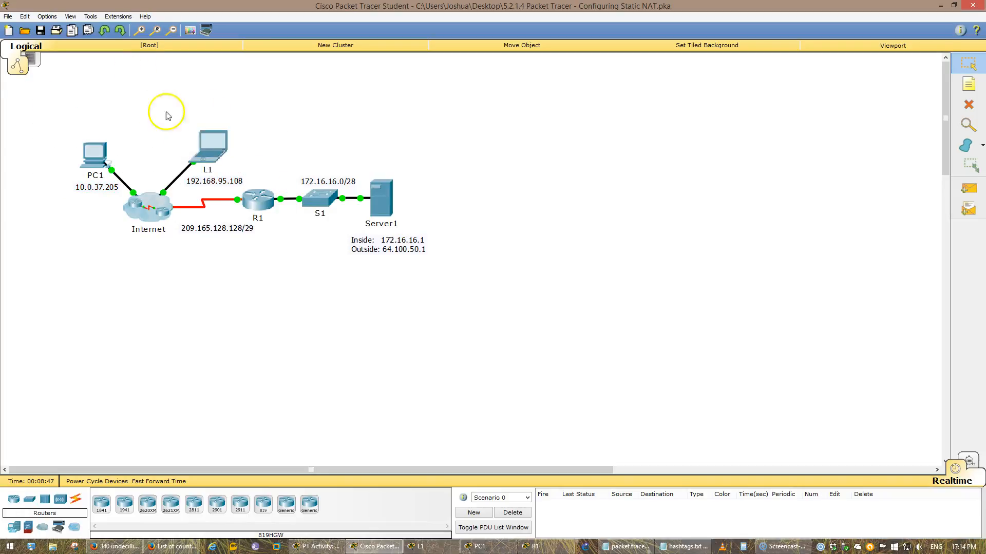
double_click(206, 241)
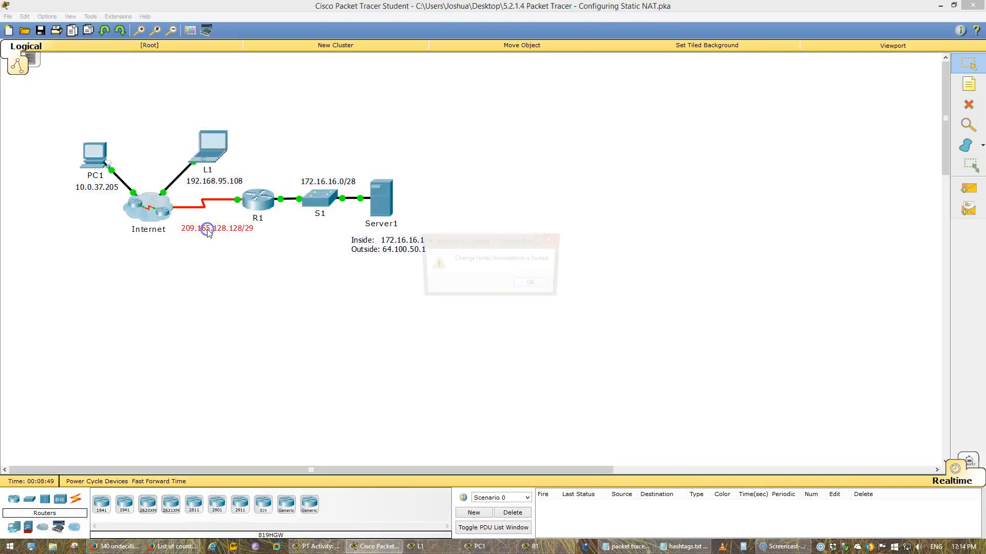
left_click(526, 291)
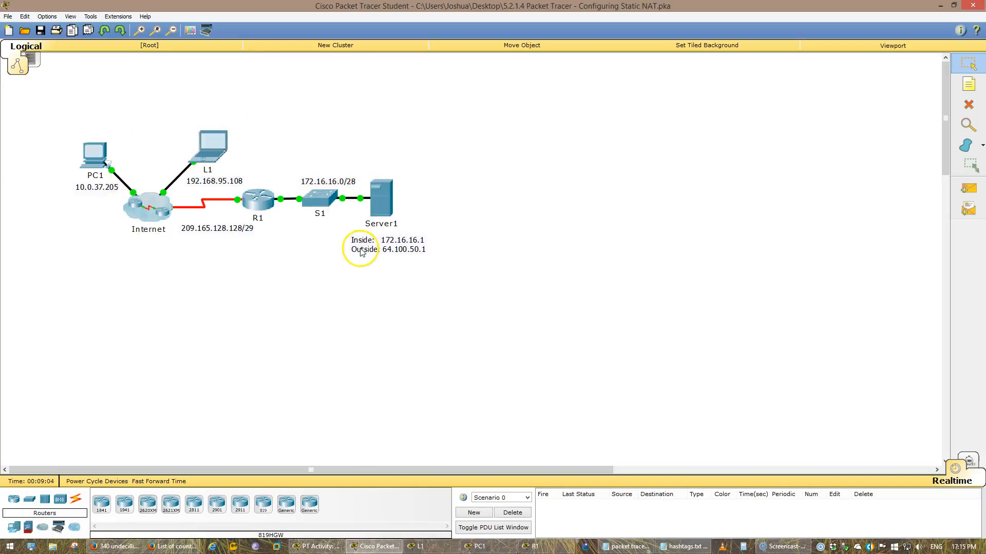
In R1's global configuration, map Server1's inside address 172.16.16.1 statically to 64.100.50.1 and save the configuration
left_click(565, 546)
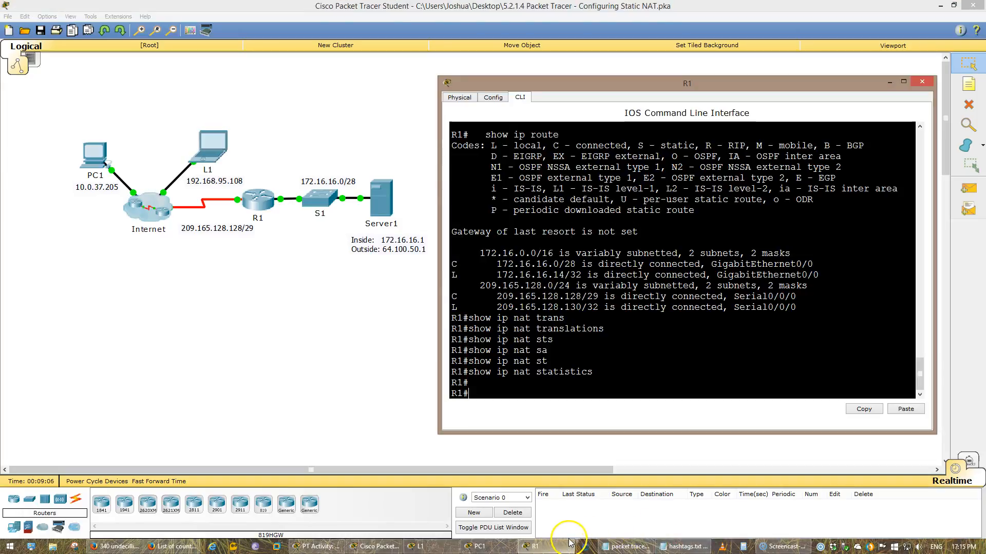
type("co")
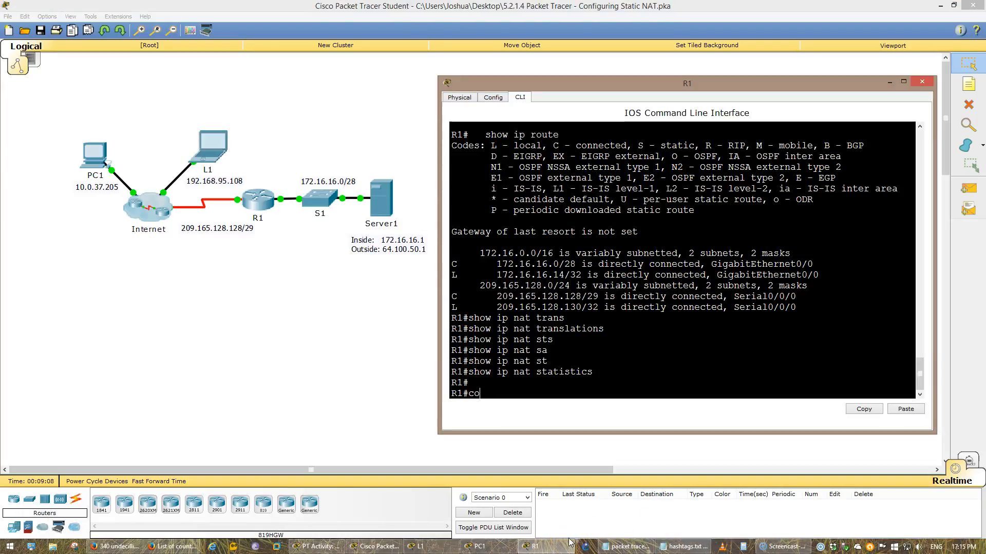
type("nf t")
key("Return")
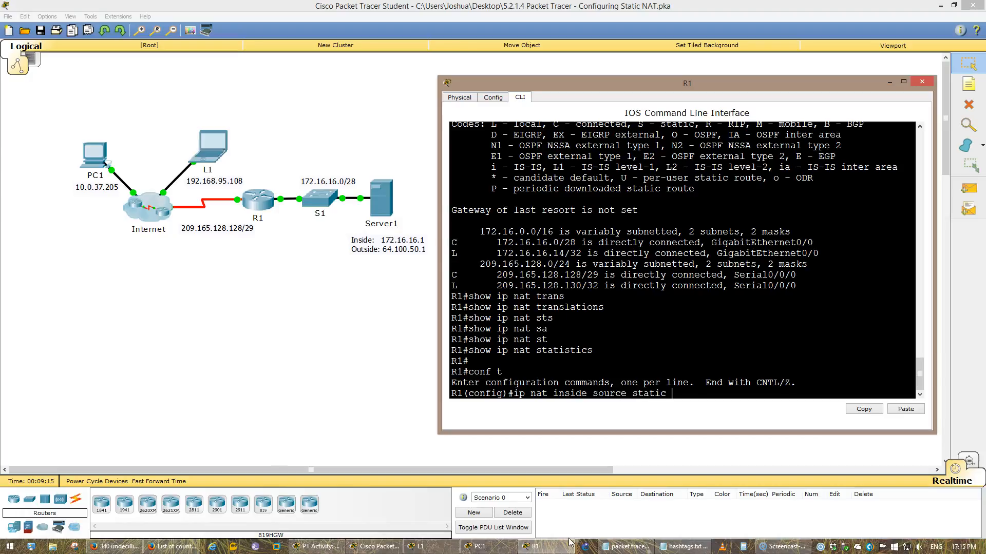
type("?")
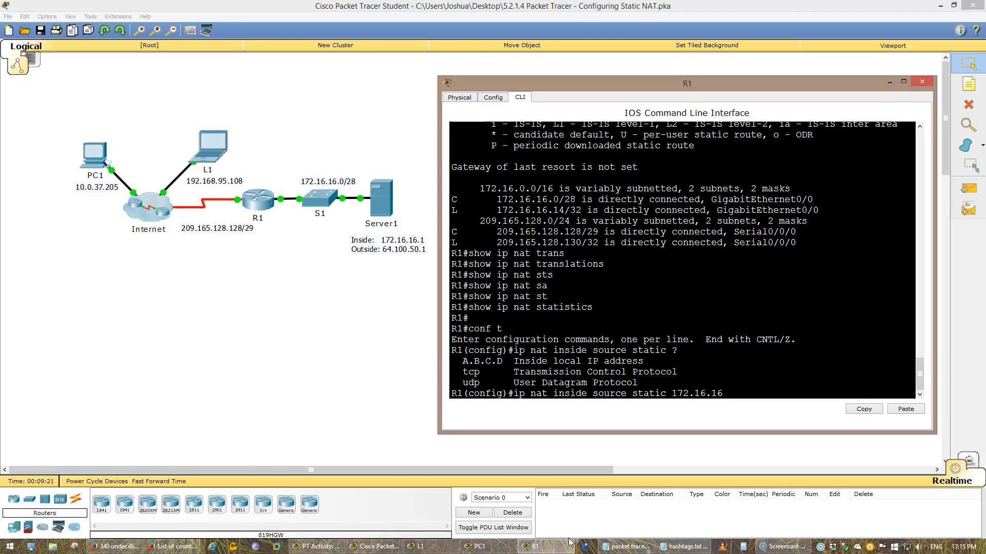
type("?")
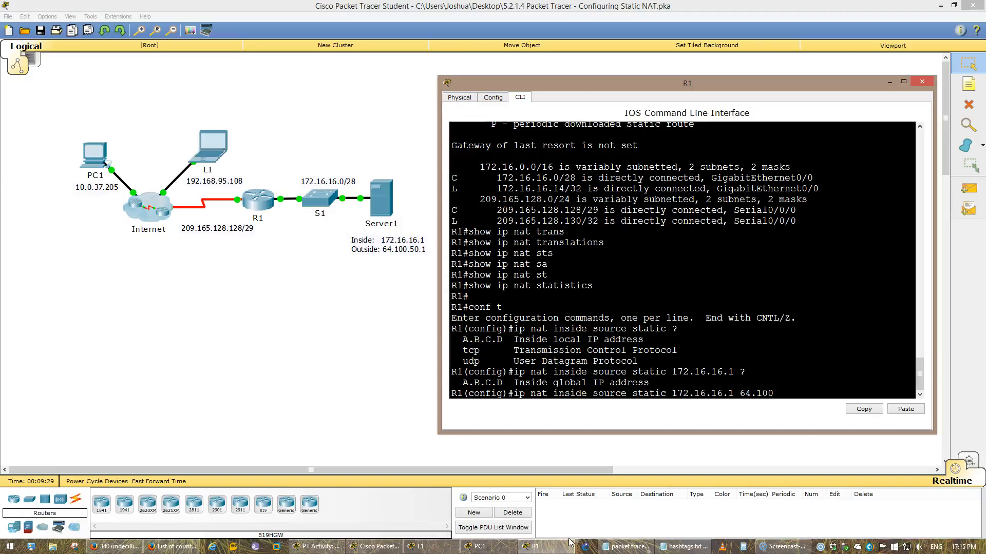
type("64.100.50.1 ?")
key("Return")
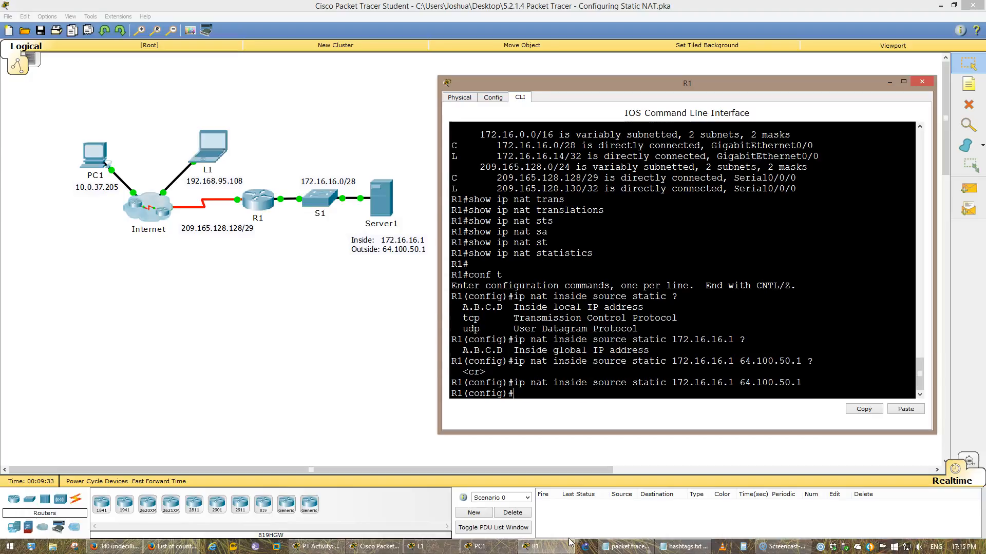
type("do wr")
key("Return")
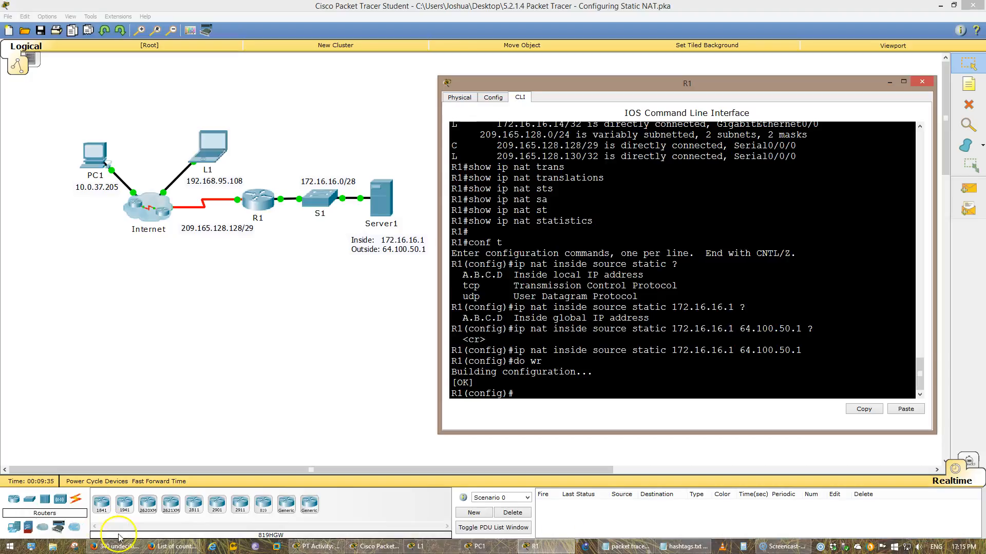
Review the interface instructions and display R1's interface summary with do show ip int brief
left_click(316, 547)
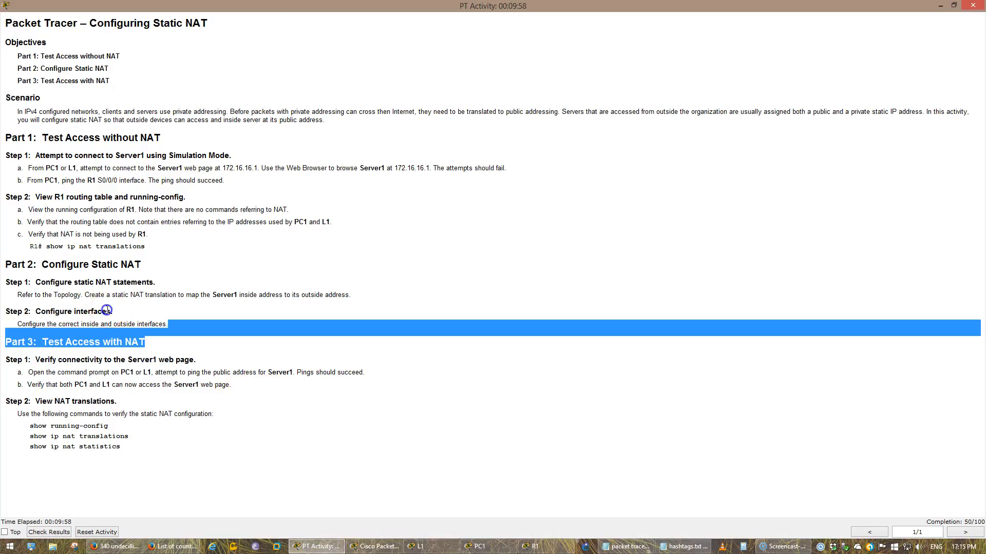
double_click(125, 324)
left_click(315, 546)
left_click(531, 345)
key("Return")
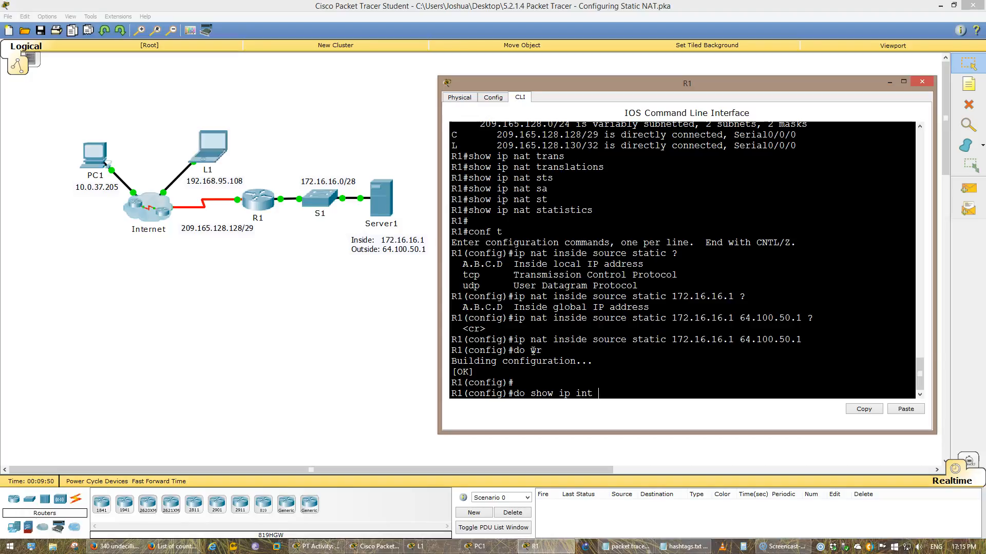
type("b")
key("Return")
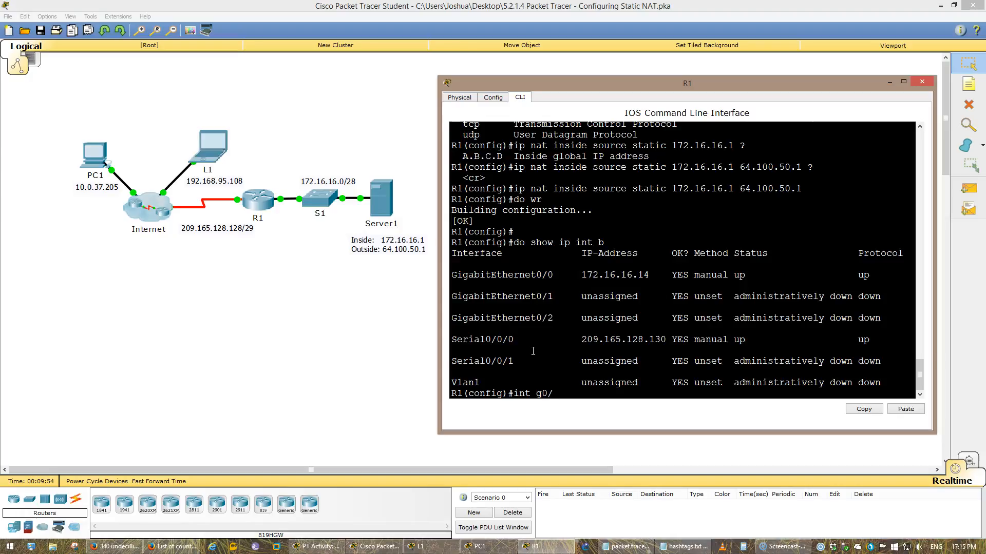
Mark interface G0/0 as NAT inside and interface S0/0/0 as NAT outside on R1
type("int g0/0")
key("Return")
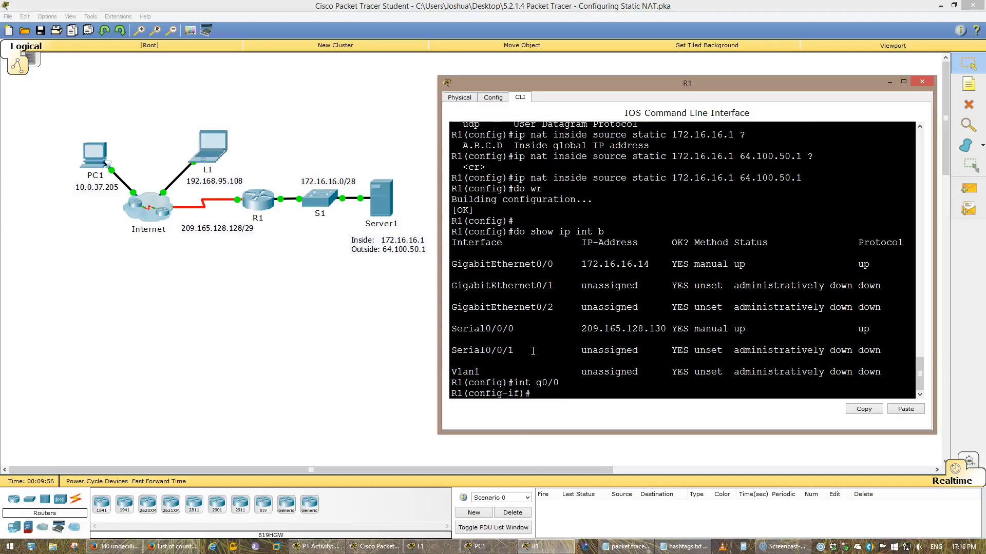
type("ip nat inside")
key("Return")
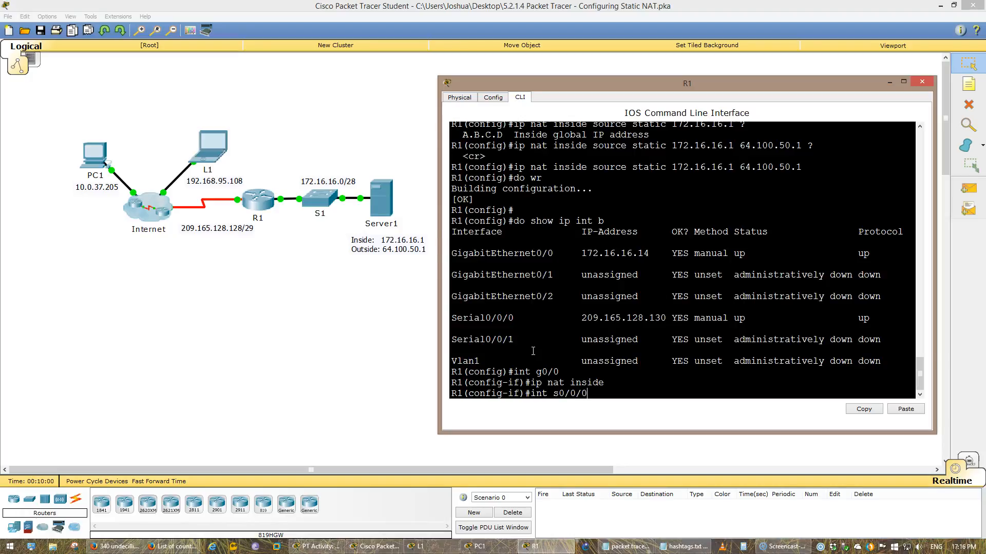
type("int s0/0/0")
key("Return")
type("ip nat ")
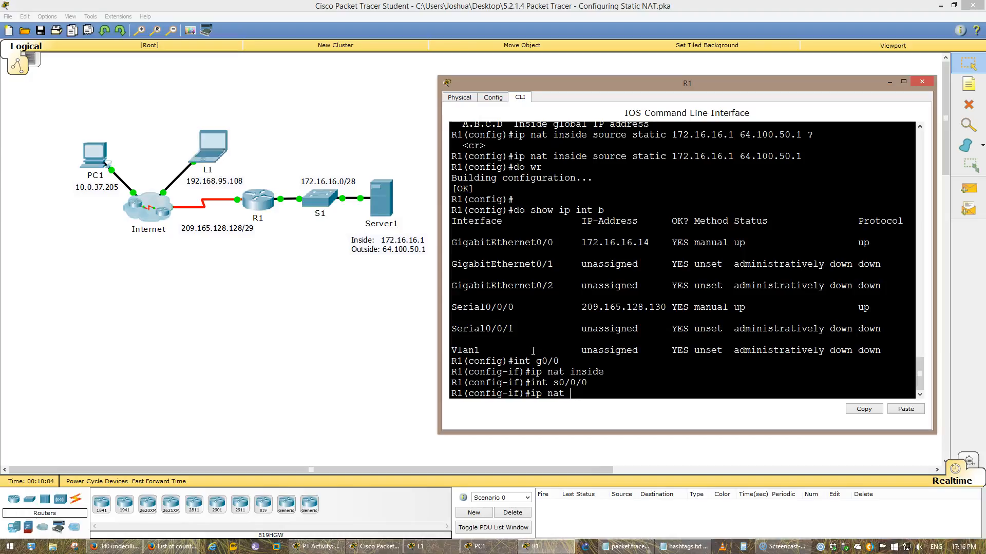
type("inside")
key("Return")
Save R1's configuration and exit configuration mode
type("do ")
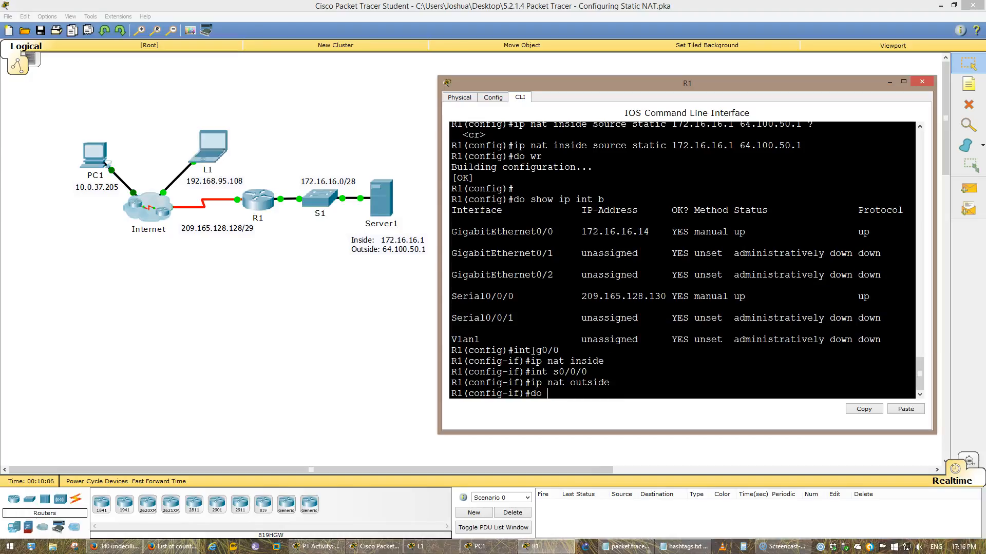
type("wr")
key("Return")
type("end")
key("Return")
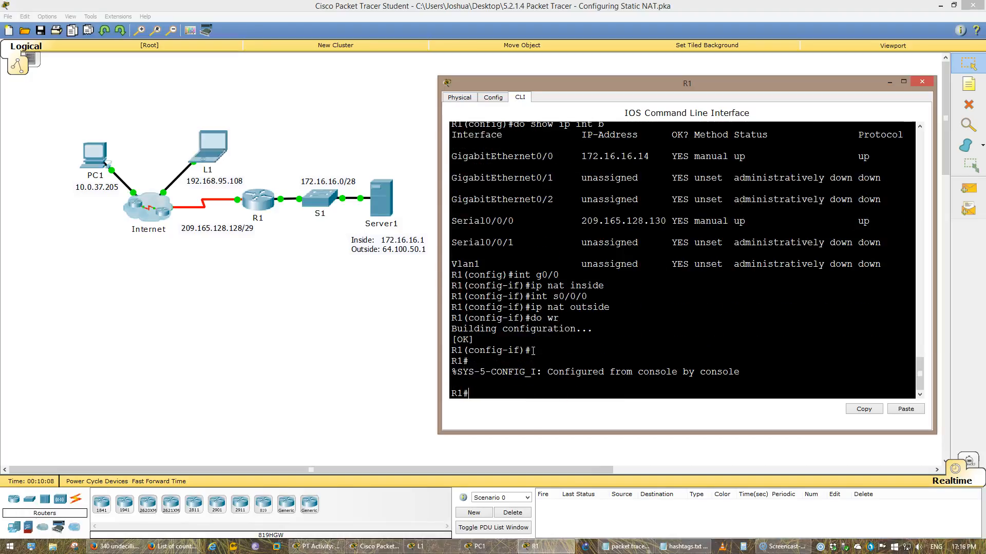
key("Return")
Check the activity's completion score, then return to R1's command line
key("alt+Tab")
key("alt+Tab")
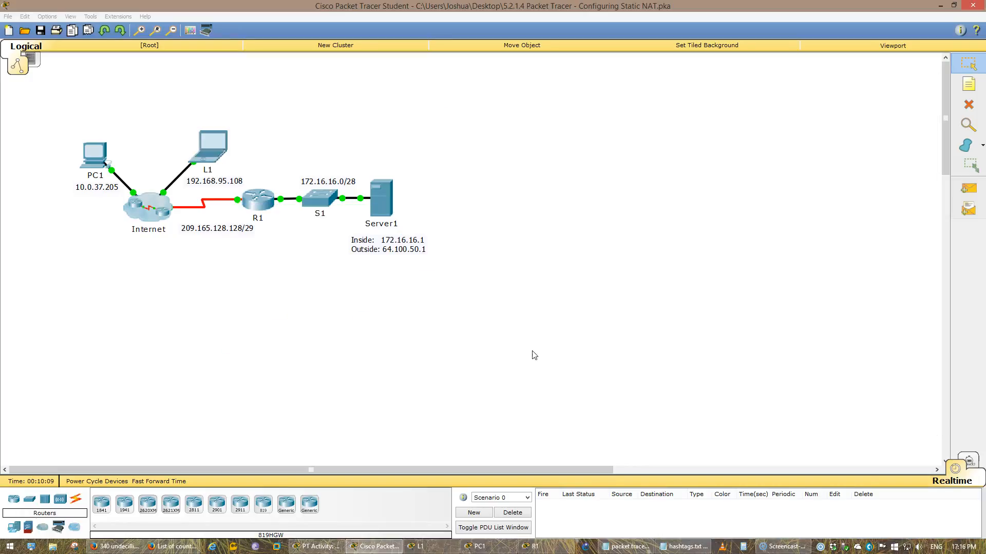
left_click(328, 547)
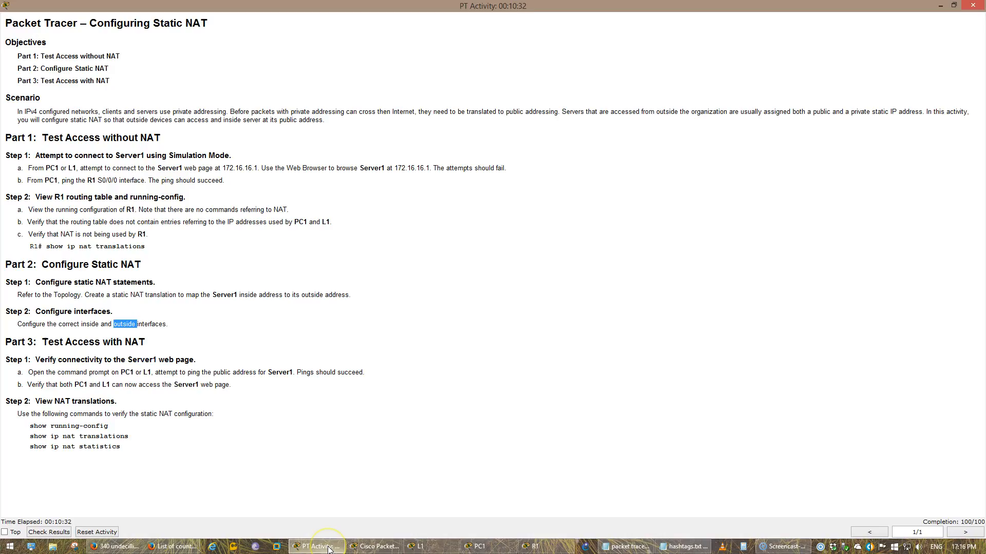
left_click(327, 547)
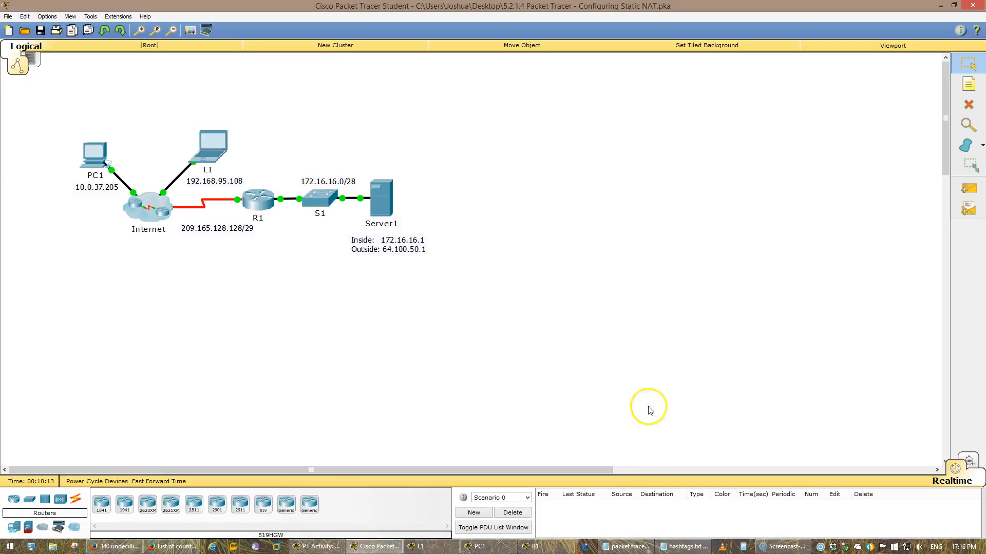
left_click(534, 547)
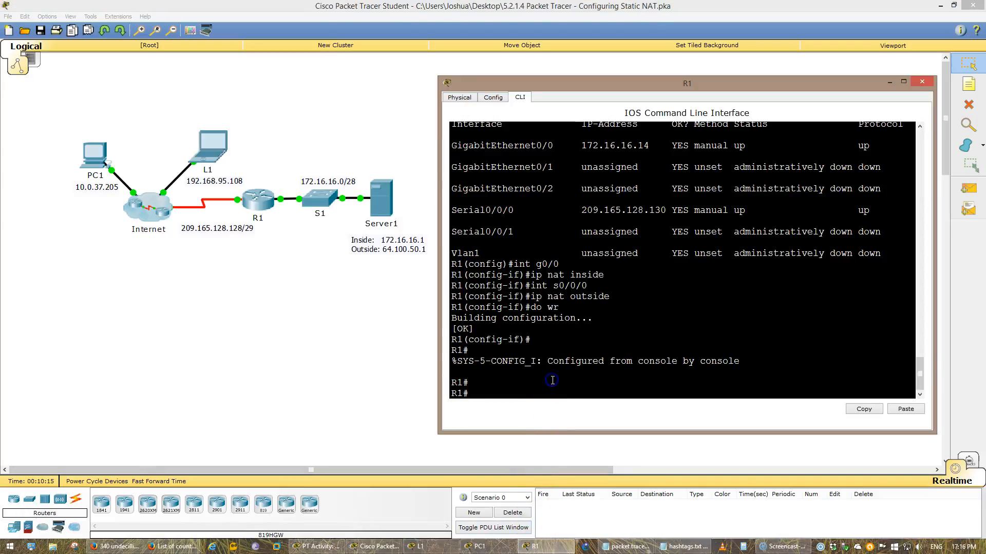
Run show running-config on R1 and inspect the static NAT statement
type("show run")
key("Return")
key("space")
key("space")
key("space")
key("space")
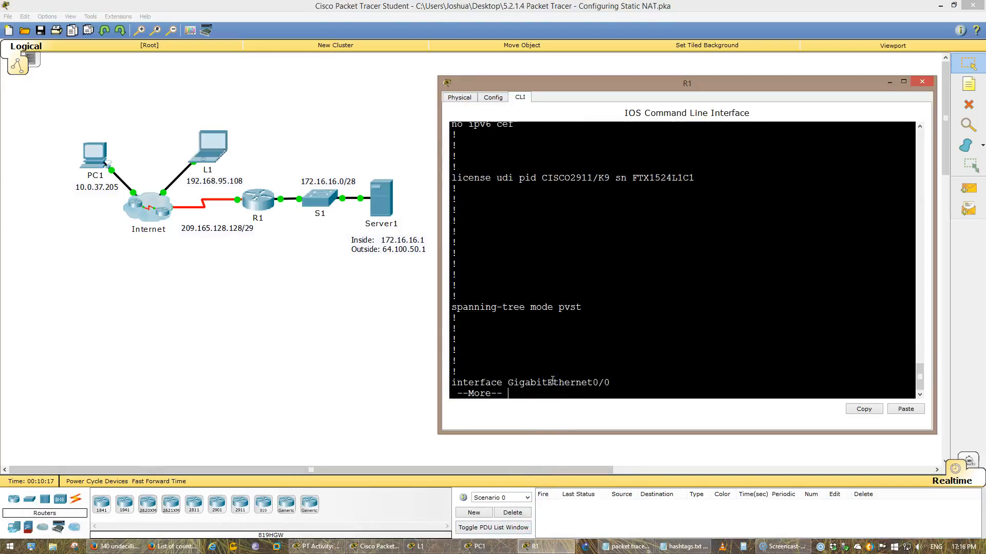
scroll(567, 357, "up", 3)
left_click_drag(520, 250, 450, 239)
left_click(454, 238)
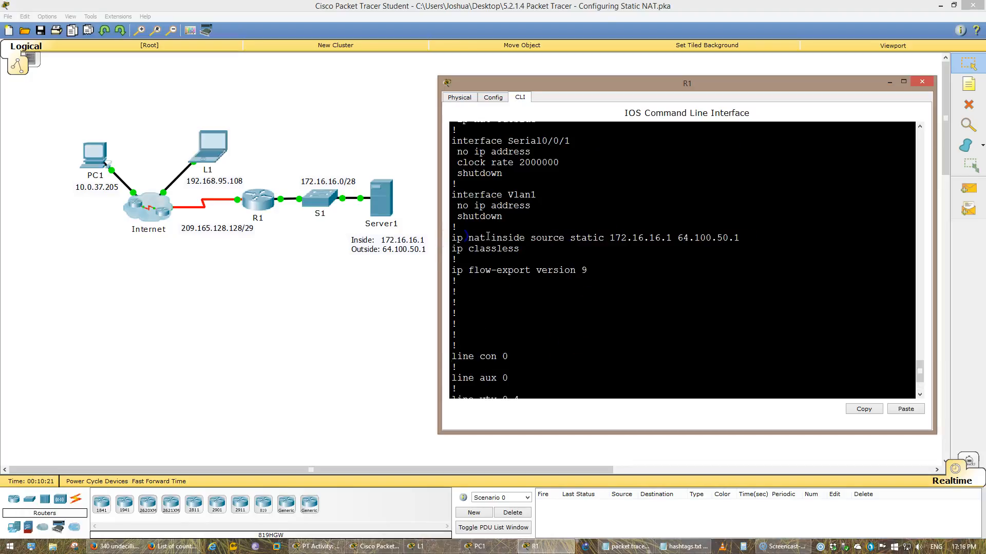
left_click_drag(518, 239, 553, 250)
left_click(638, 251)
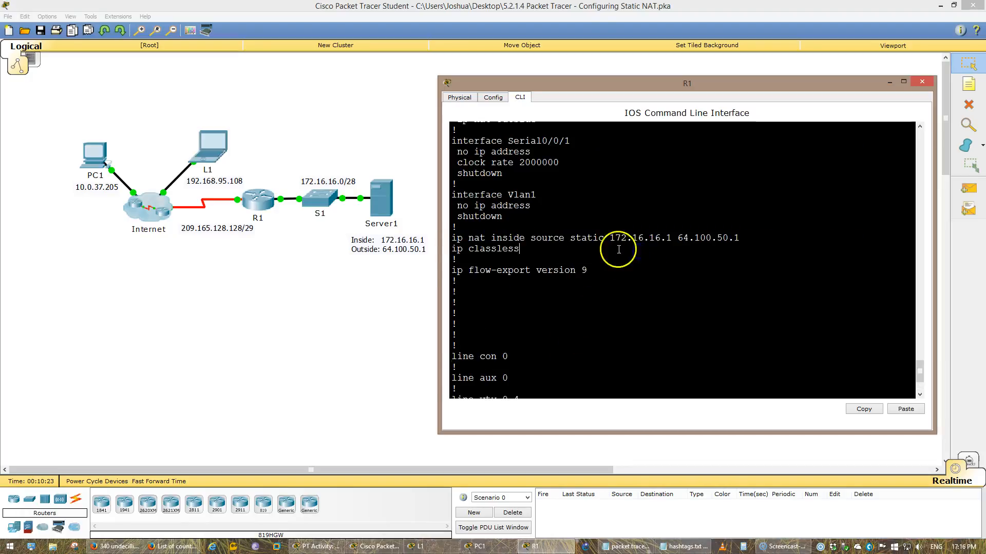
left_click_drag(621, 236, 662, 239)
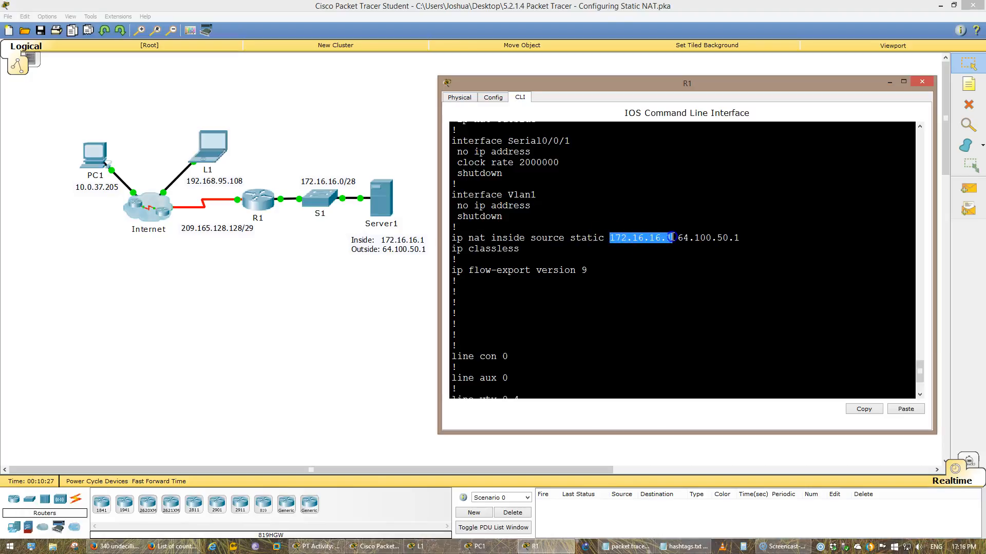
Display the NAT translation table on R1 with show ip nat translations
left_click_drag(744, 238, 680, 237)
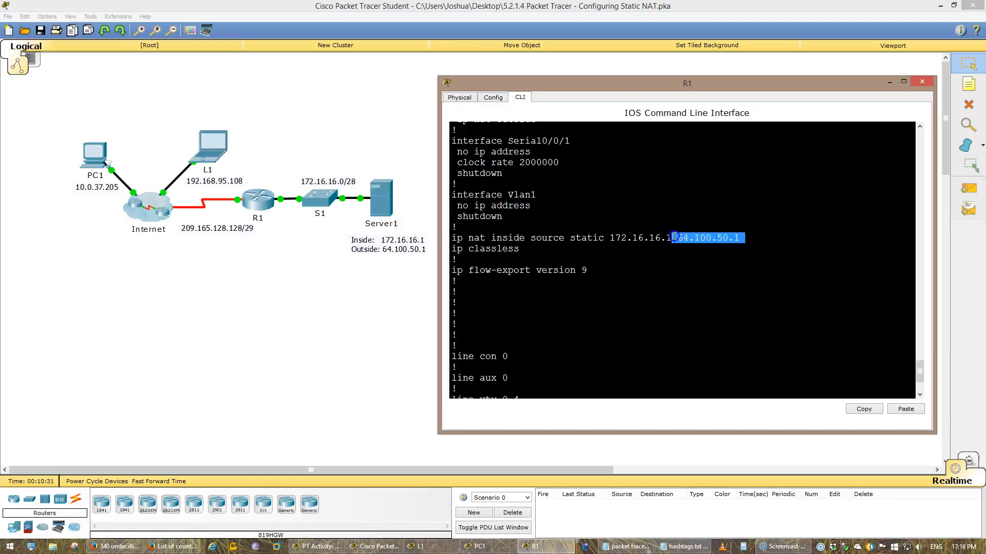
left_click(627, 291)
double_click(581, 236)
type("s")
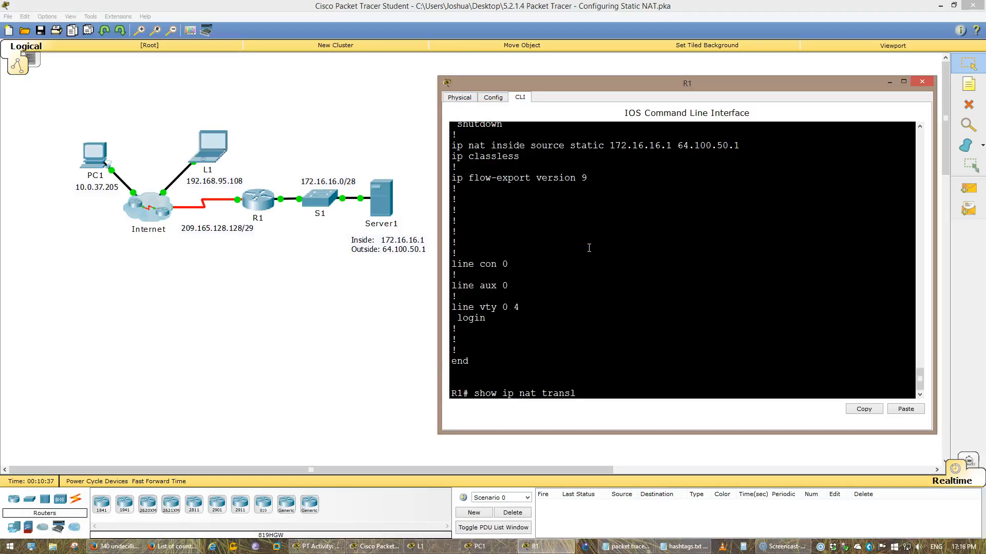
type("how ip nat transl")
key("Tab")
key("Return")
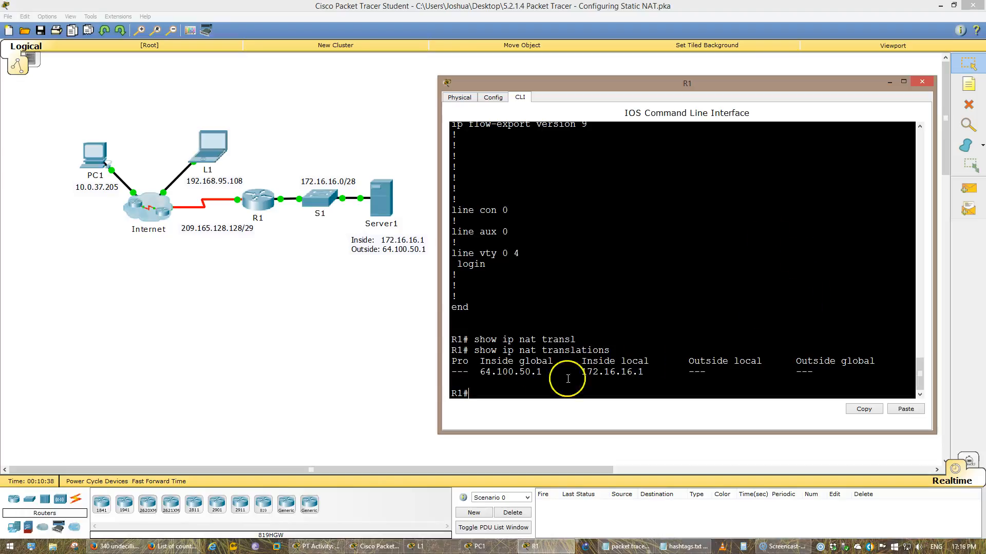
Display the NAT statistics on R1 with show ip nat statistics
left_click_drag(454, 367, 650, 376)
key("Up")
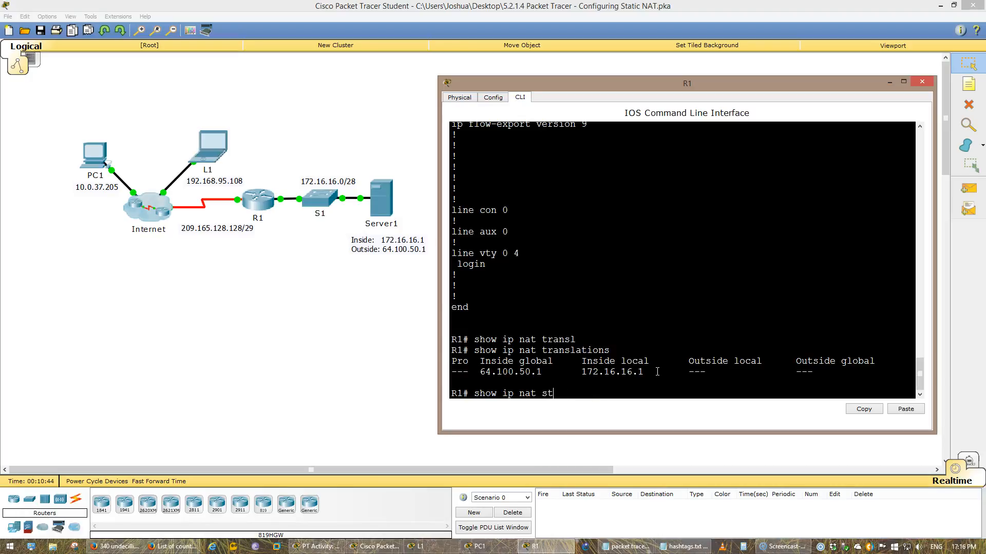
key("Tab")
key("Return")
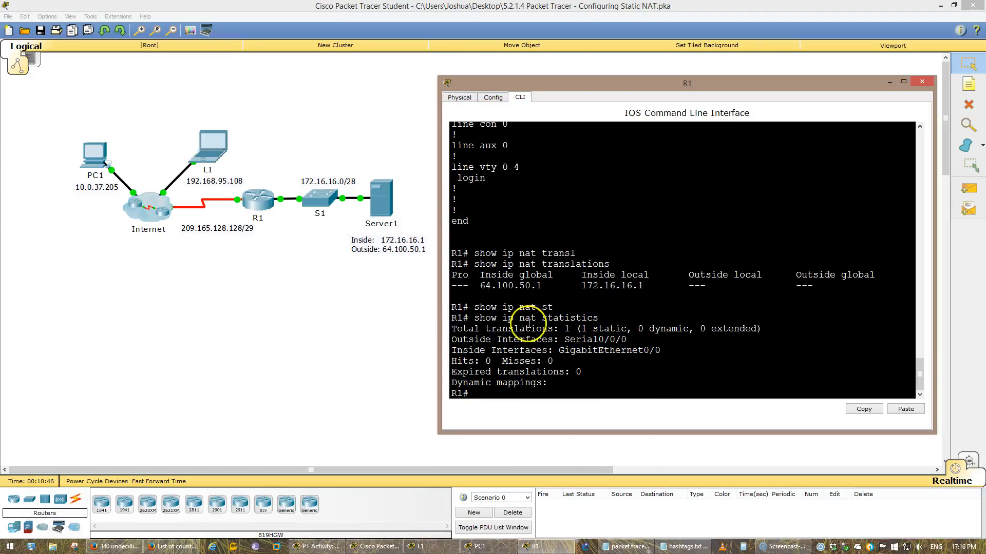
left_click_drag(560, 328, 633, 331)
left_click(561, 382)
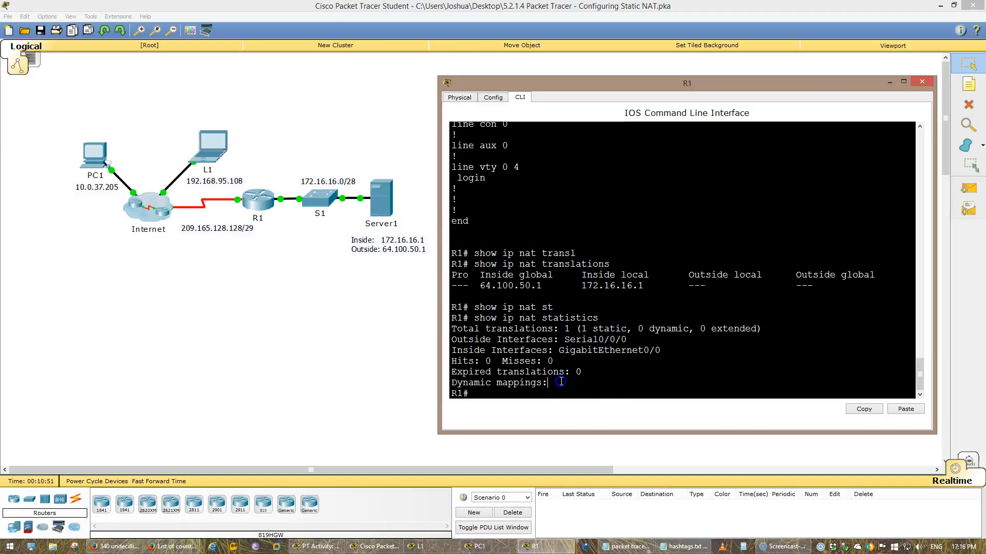
From L1's command prompt, ping Server1's public address 64.100.50.1
left_click(328, 546)
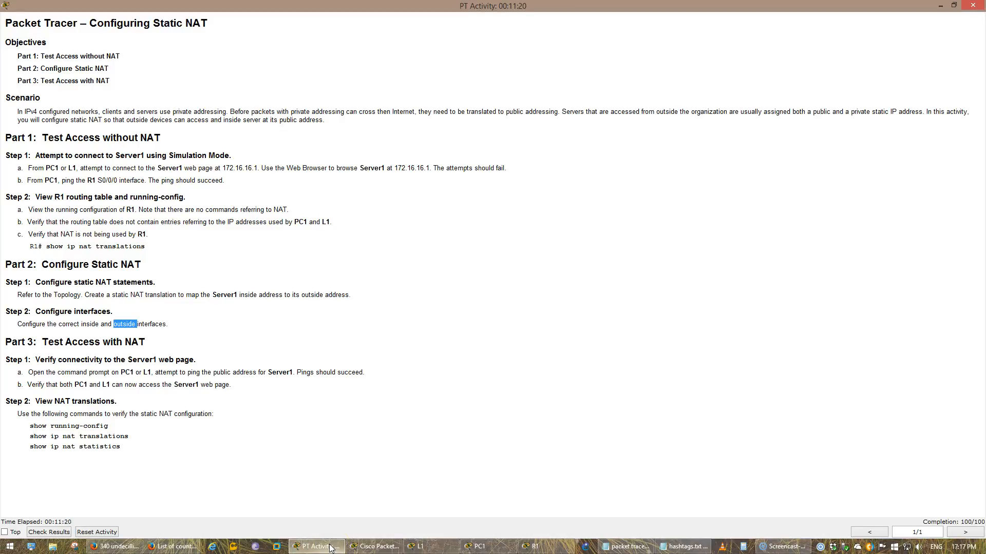
left_click(330, 547)
left_click(480, 548)
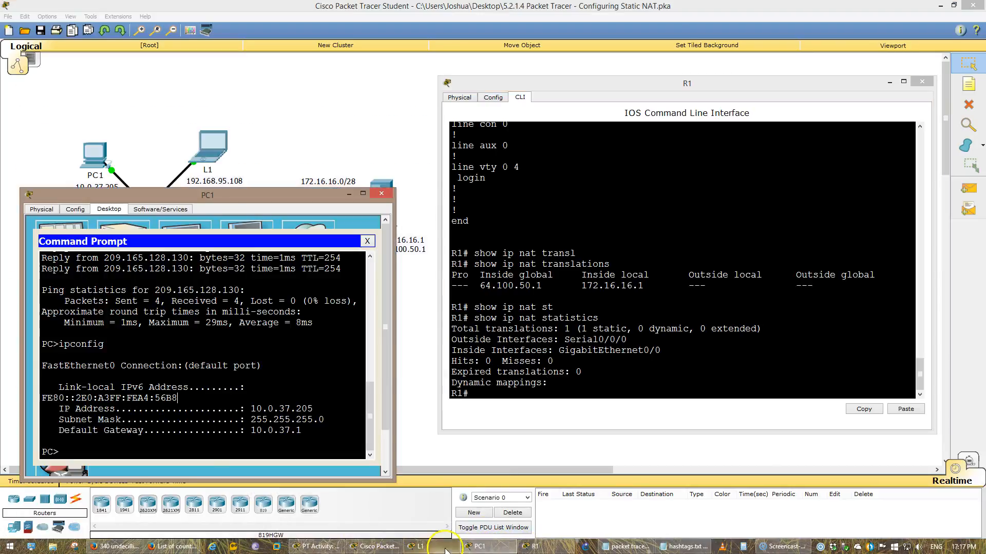
left_click(446, 550)
left_click(384, 362)
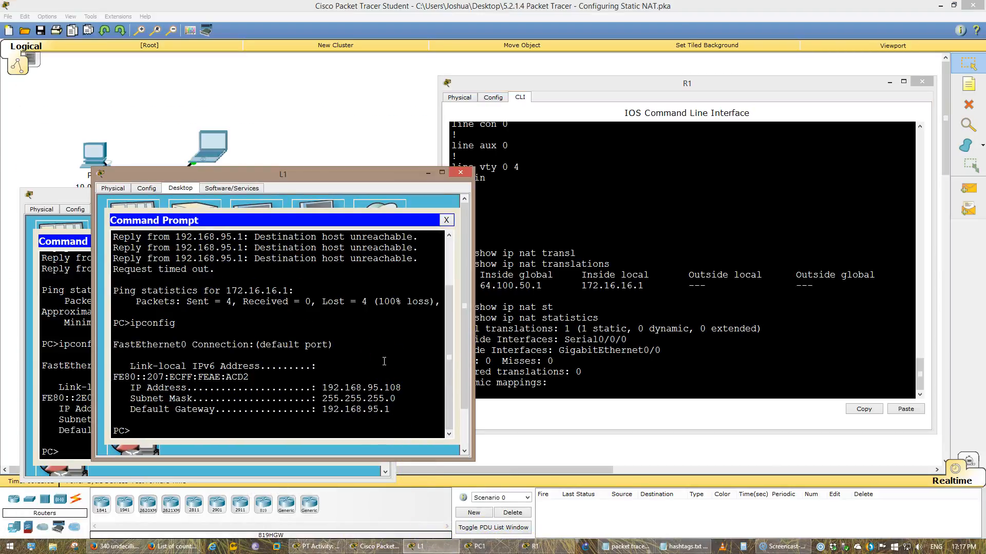
double_click(384, 361)
key("Up")
key("Up")
left_click(627, 385)
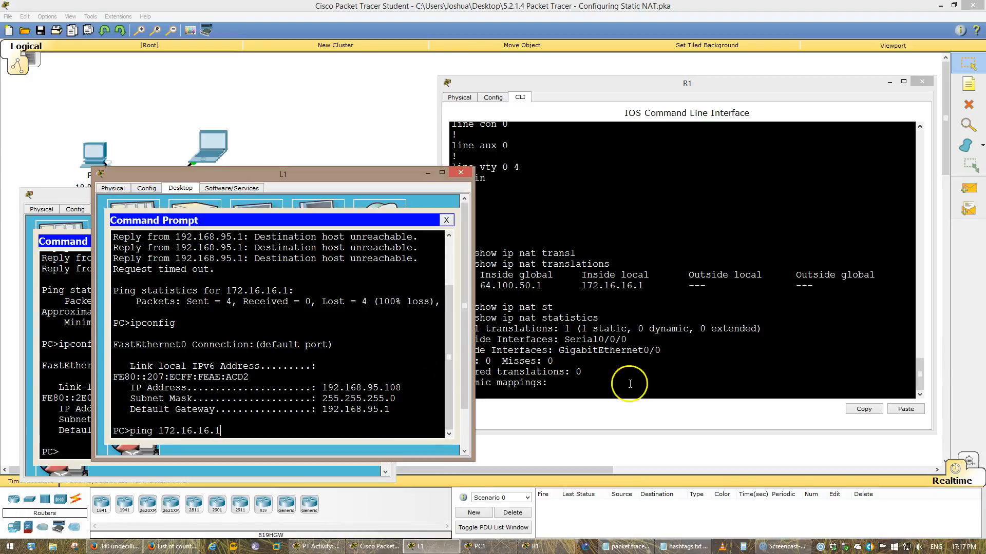
left_click(369, 125)
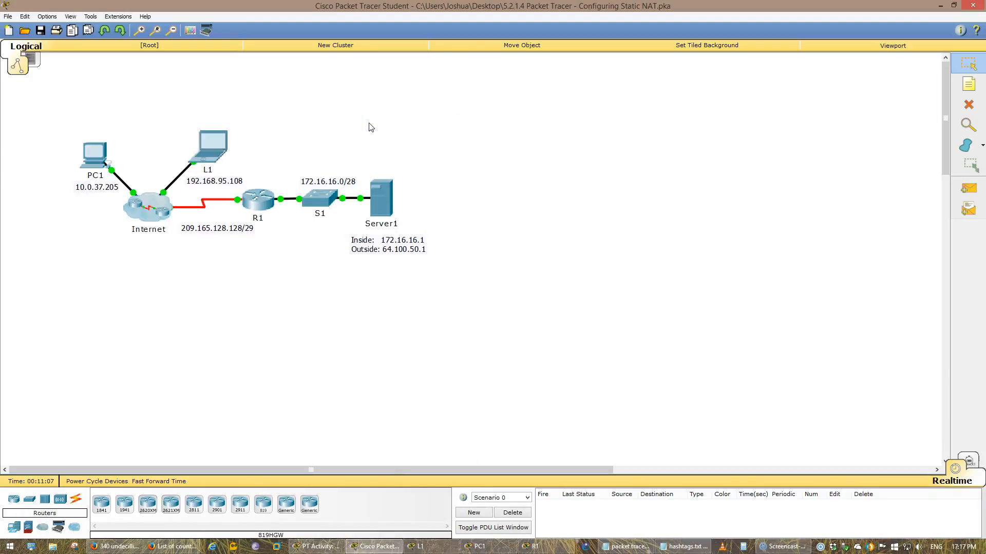
key("alt+Tab")
key("BackSpace")
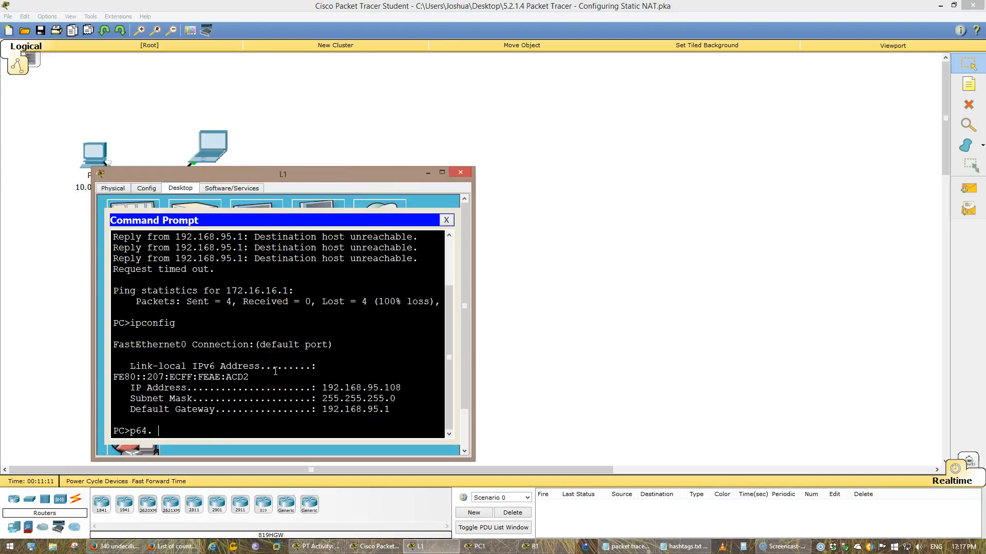
left_click_drag(310, 175, 760, 148)
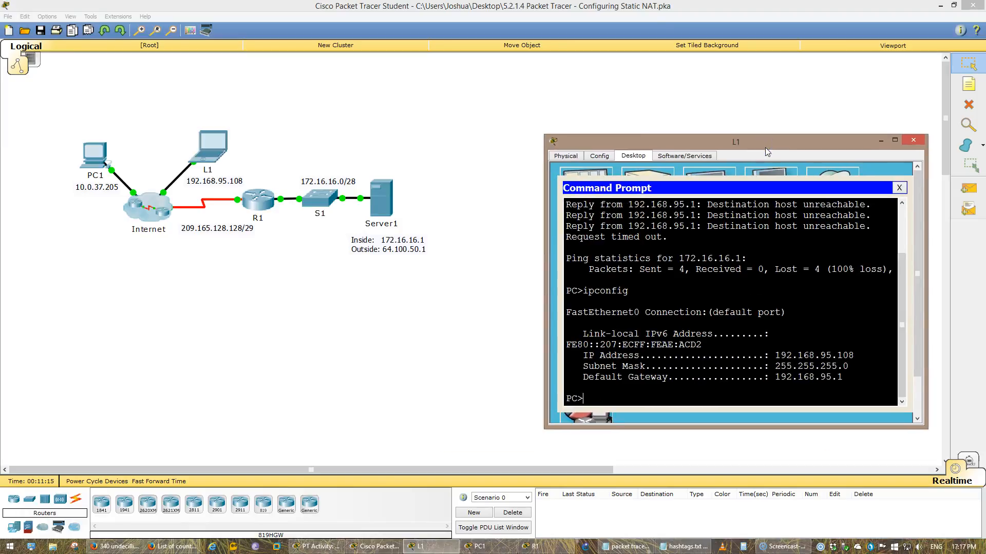
type("64.100.50.3")
key("BackSpace")
type("1")
key("Return")
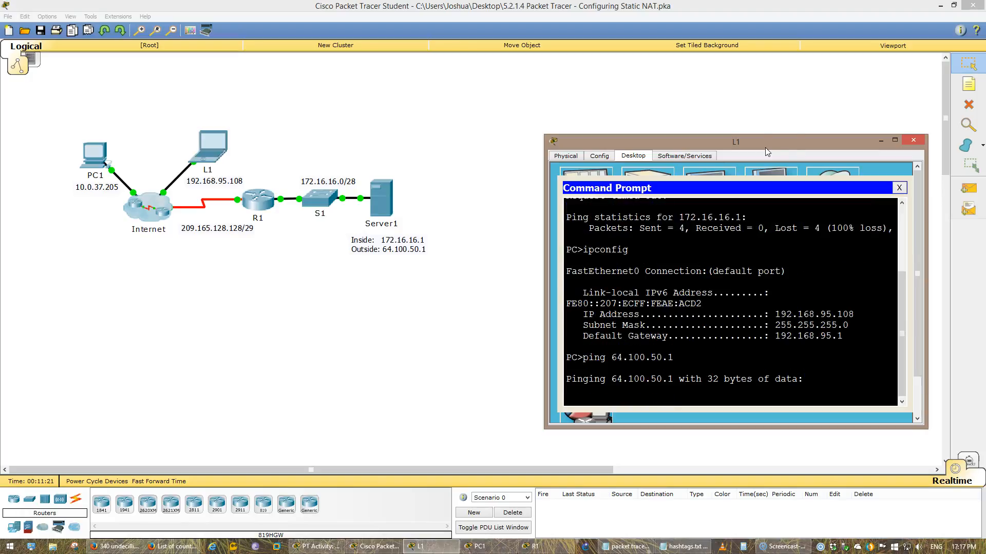
From PC1's command prompt, ping Server1's public address 64.100.50.1
left_click(314, 548)
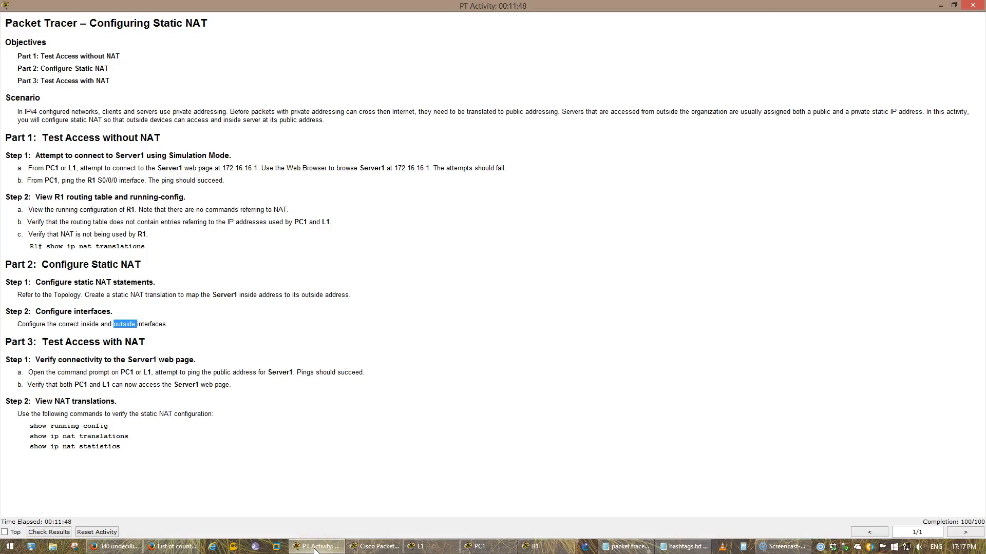
left_click(315, 547)
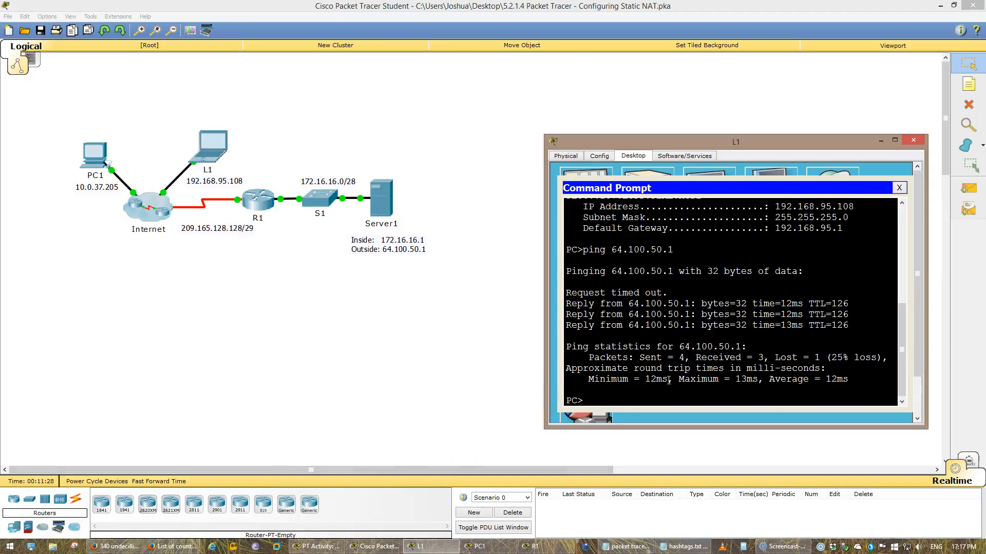
left_click(466, 548)
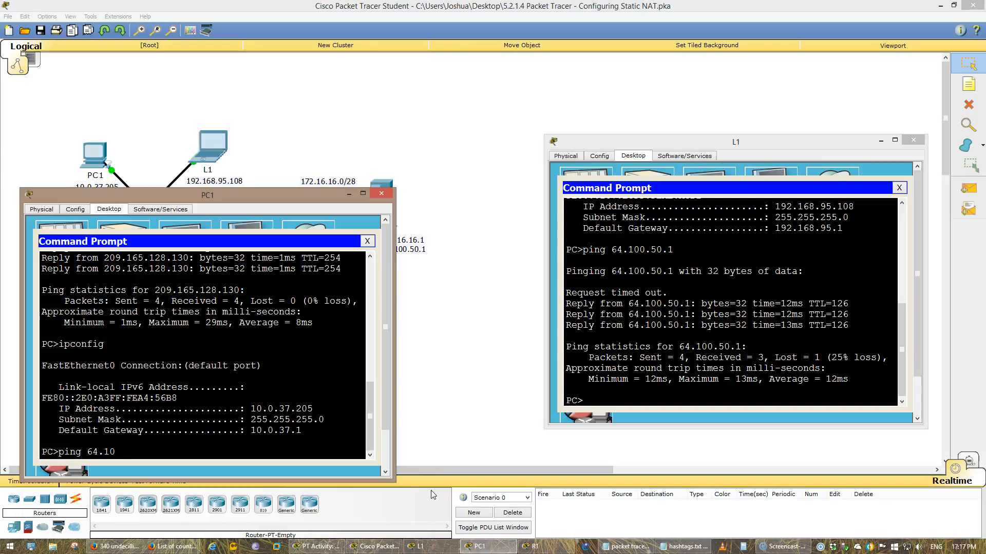
key("BackSpace")
type("1")
key("Return")
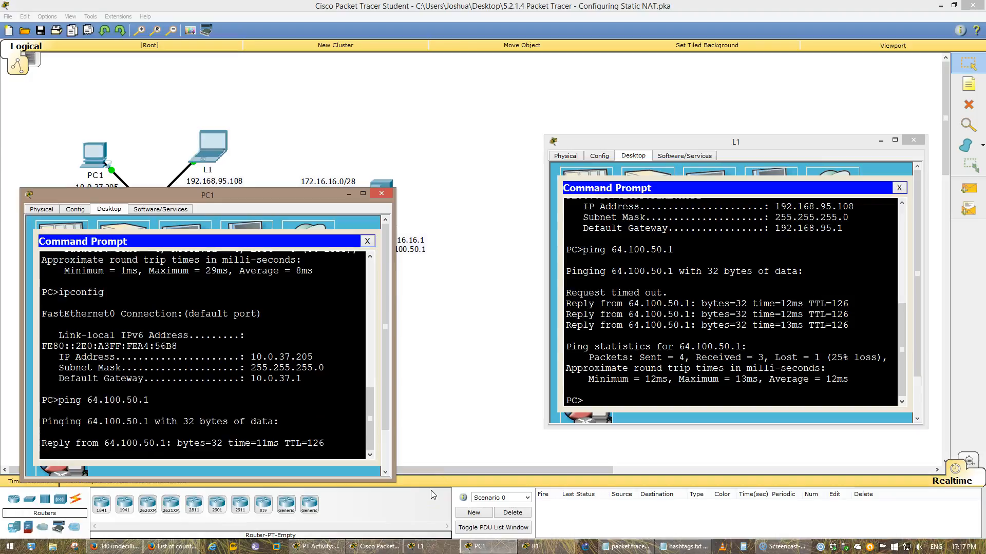
Re-run show ip nat translations on R1 after the pings
left_click(395, 108)
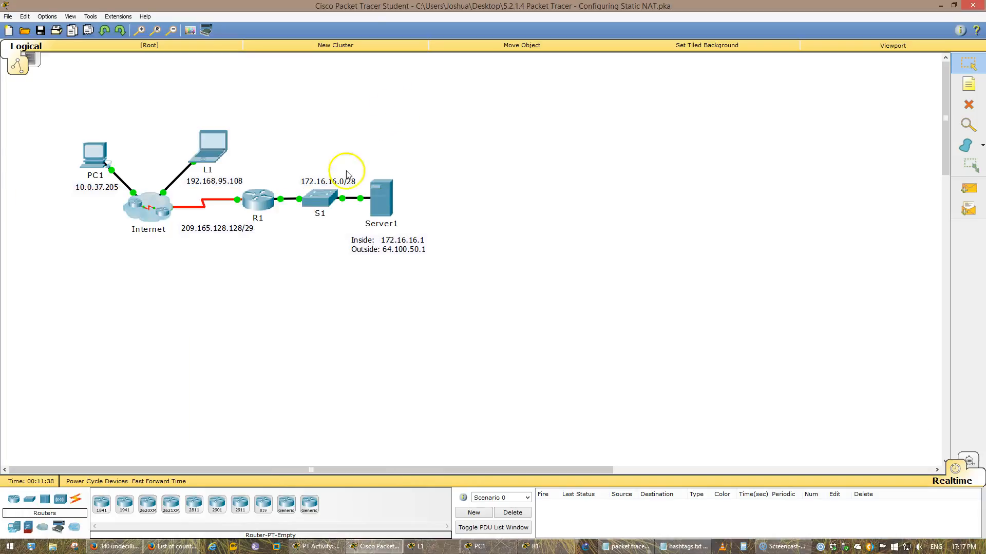
key("alt+Tab")
left_click(284, 117)
left_click(258, 196)
key("Up")
key("Up")
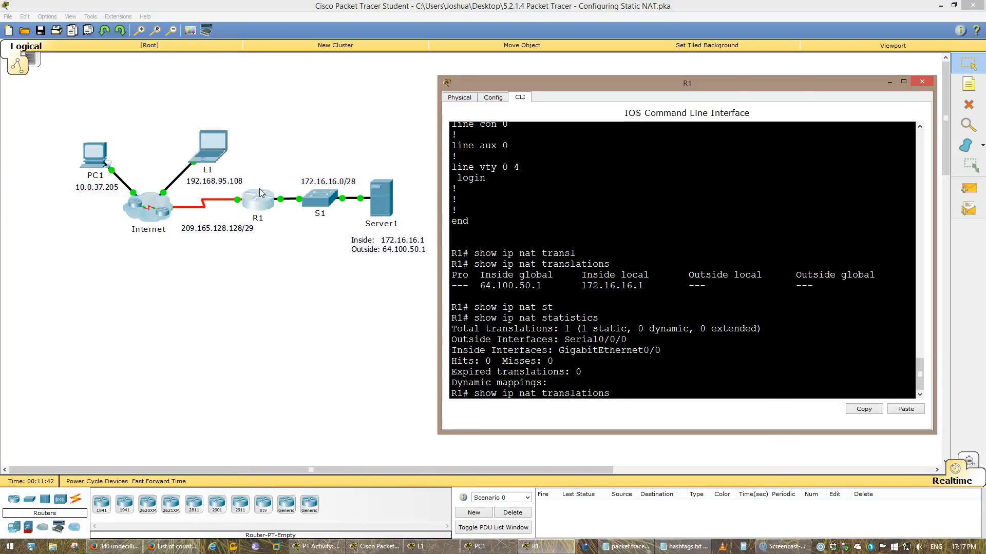
key("Return")
left_click_drag(488, 289, 455, 285)
left_click(542, 288)
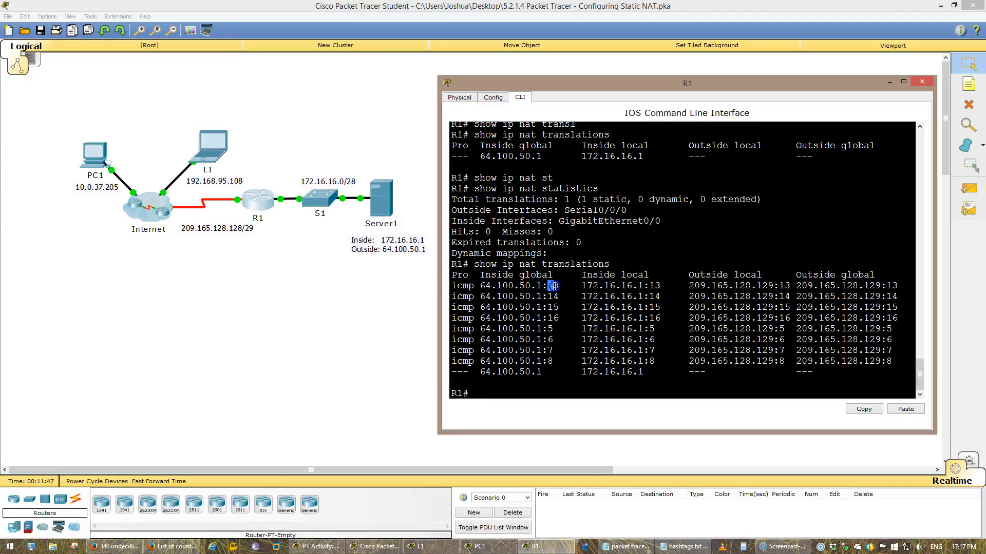
Examine the inside global, inside local and outside local addresses of the ICMP translation entries
left_click_drag(548, 297, 553, 297)
left_click(557, 297)
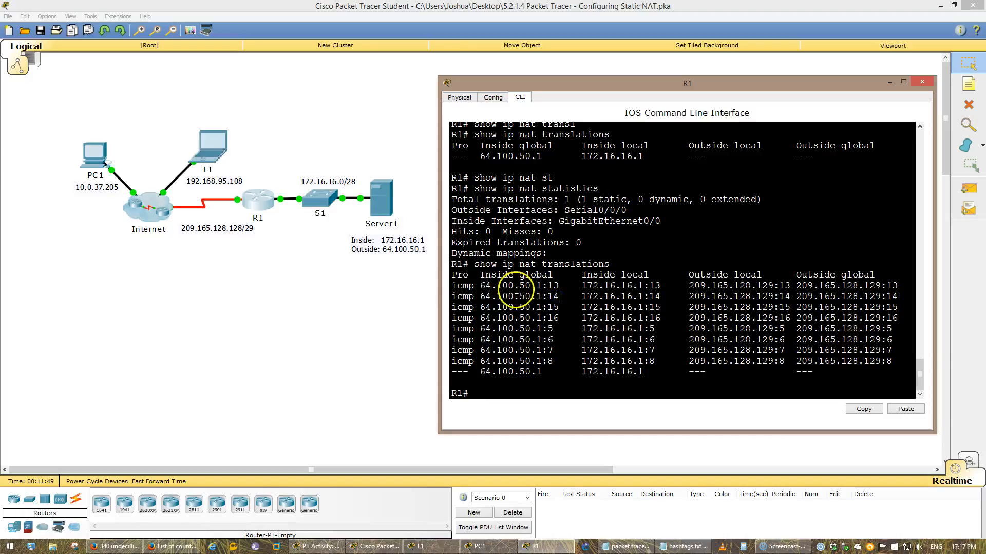
left_click_drag(484, 287, 483, 286)
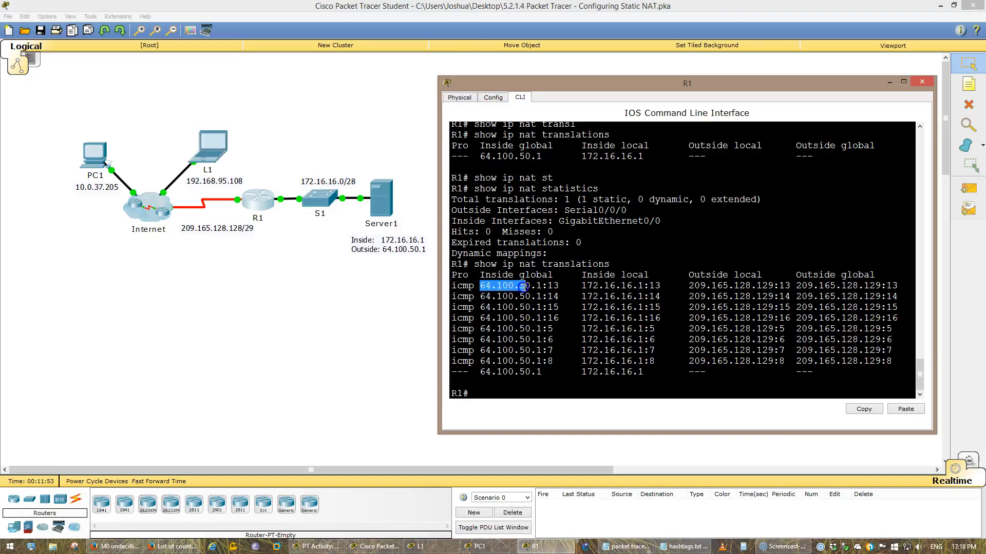
left_click_drag(537, 286, 541, 286)
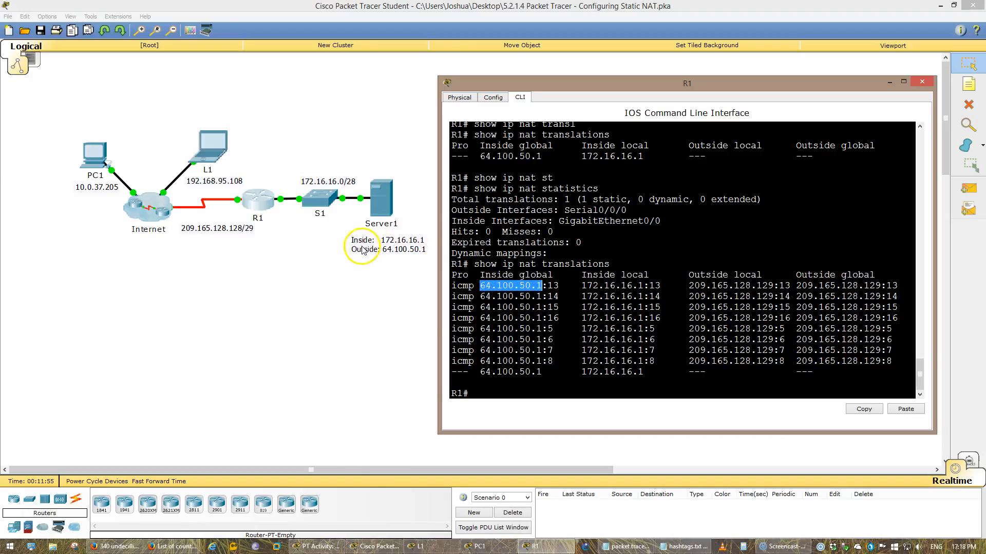
left_click_drag(582, 286, 627, 285)
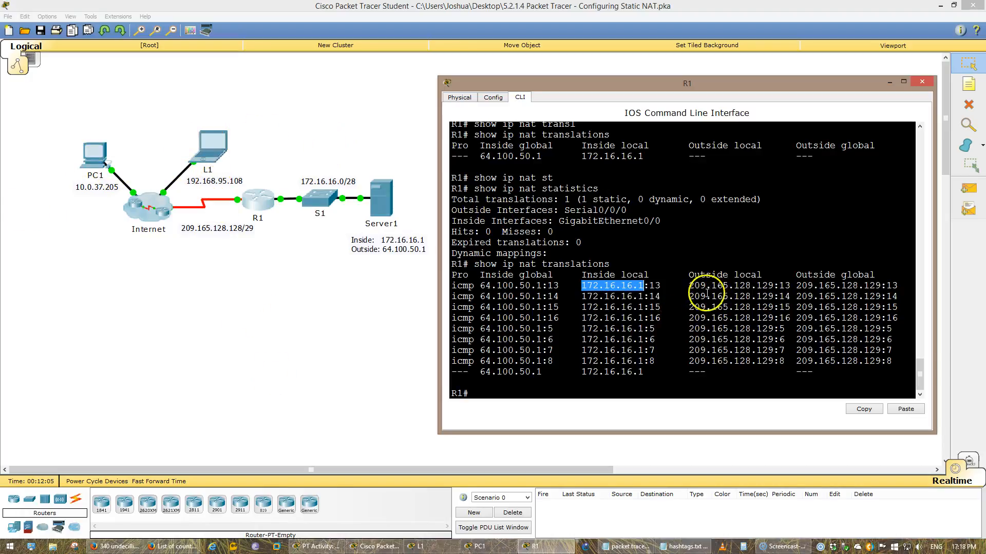
left_click_drag(689, 286, 777, 281)
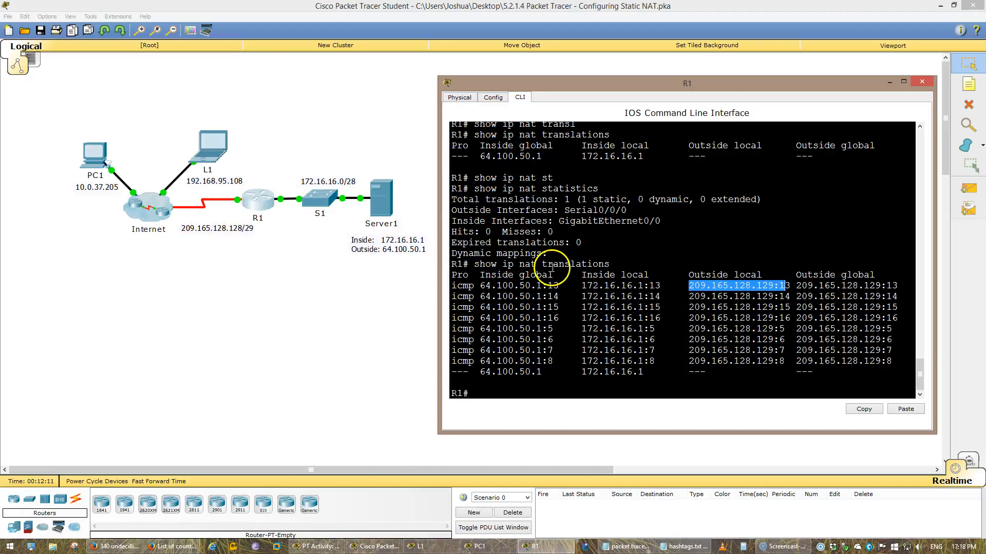
left_click(795, 285)
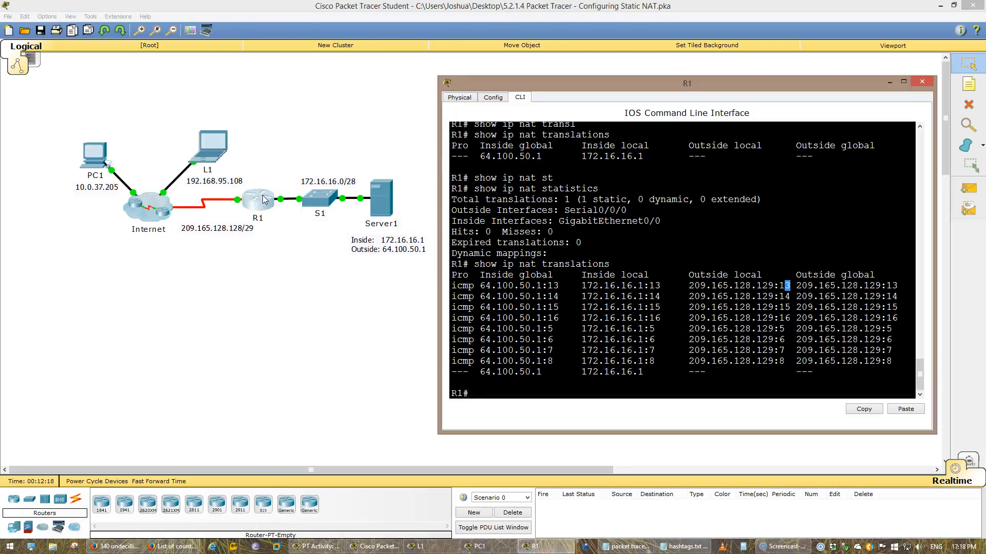
Display R1's interface summary with show ip interface brief
type("b")
key("Return")
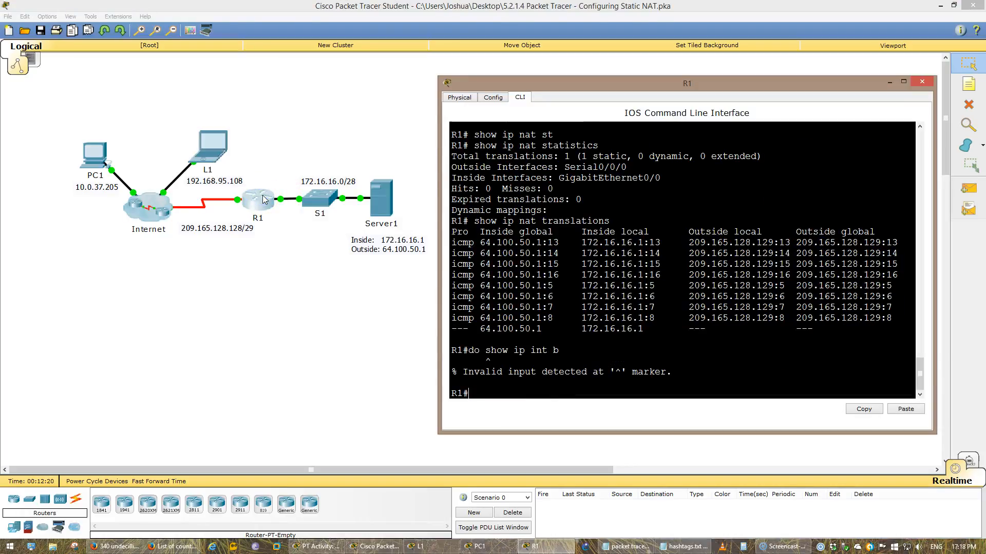
type("show ip int b")
key("Return")
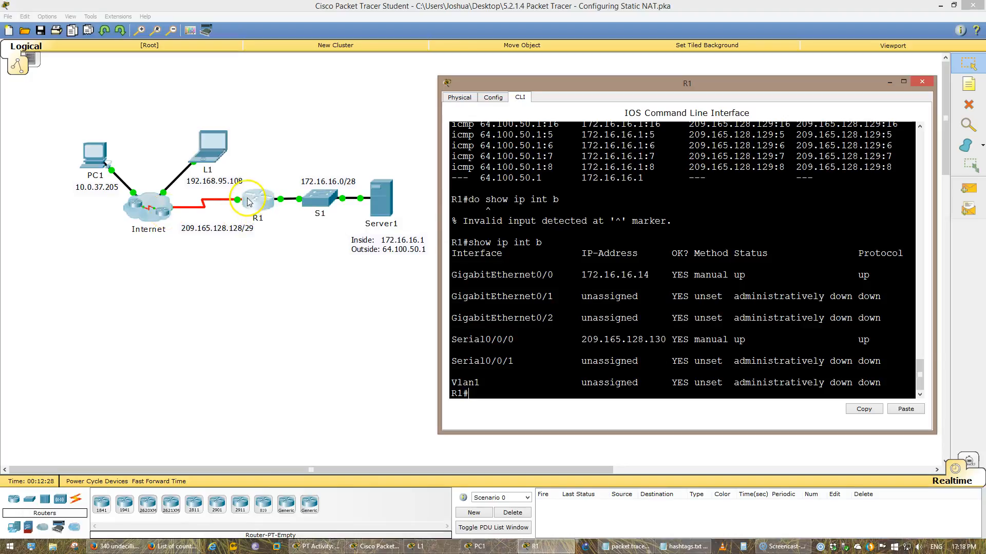
Display R1's CDP neighbors, then the detailed CDP neighbor information
left_click(556, 272)
type("sho cdp ne")
key("Return")
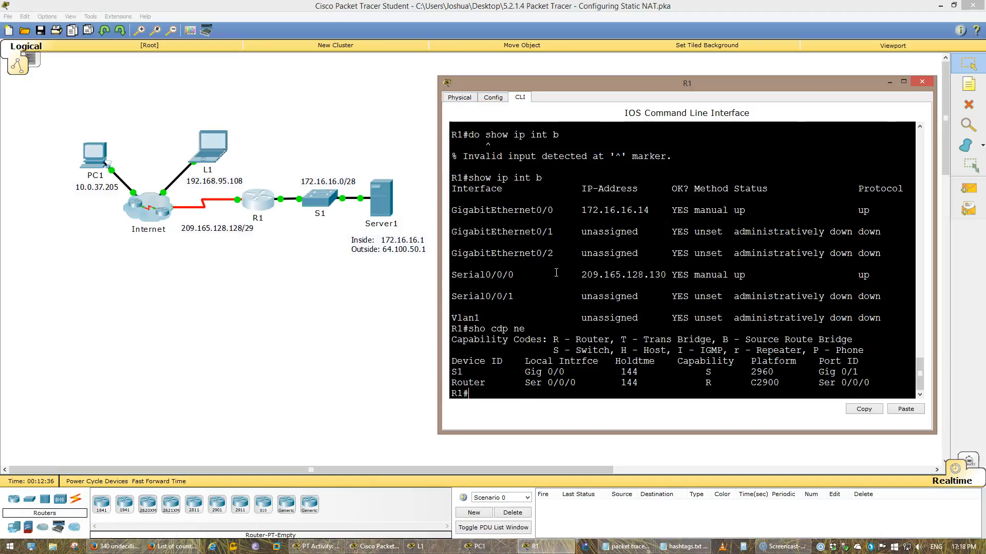
key("Up")
type("d")
key("Return")
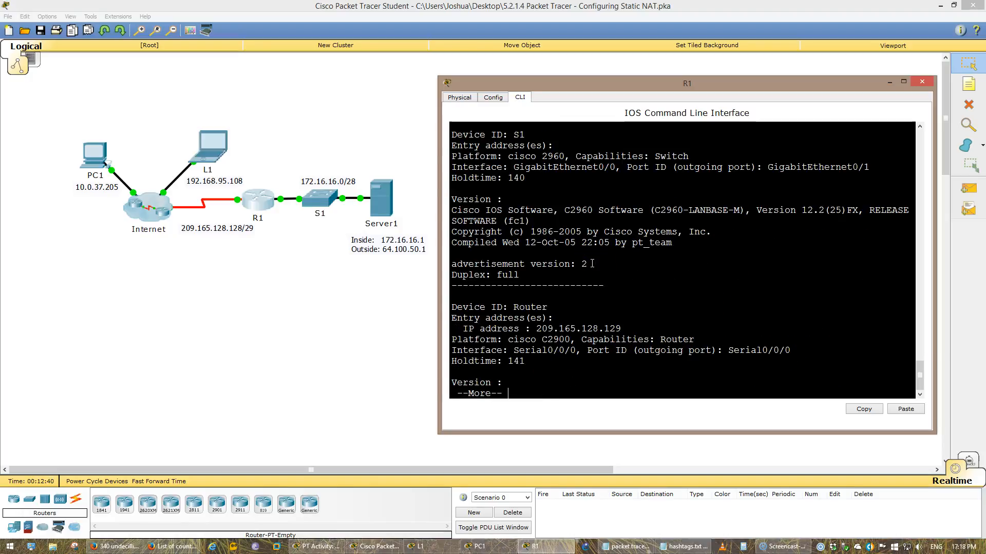
left_click_drag(621, 329, 584, 344)
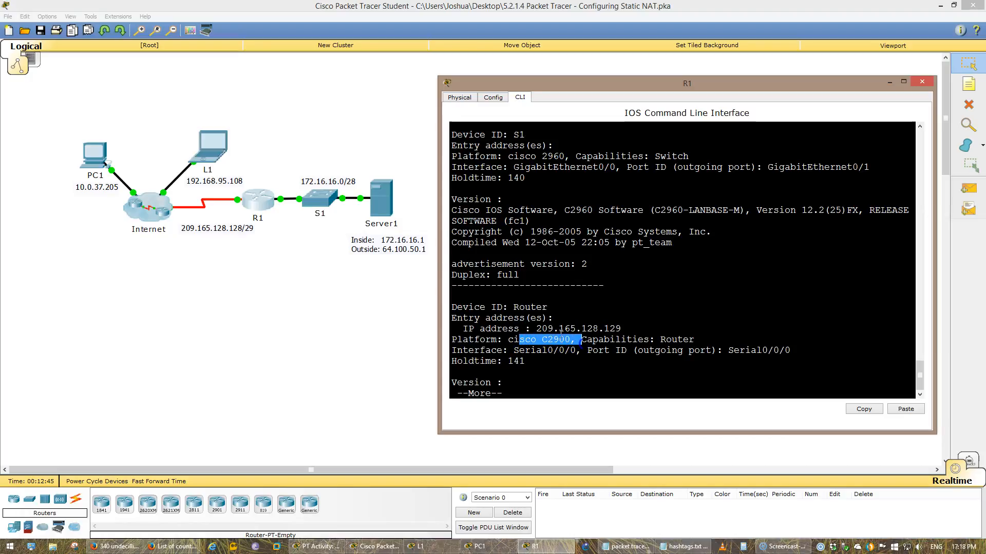
Open S1's command line, enter privileged EXEC mode and display its interface summary with show ip int br
left_click(319, 197)
left_click(436, 183)
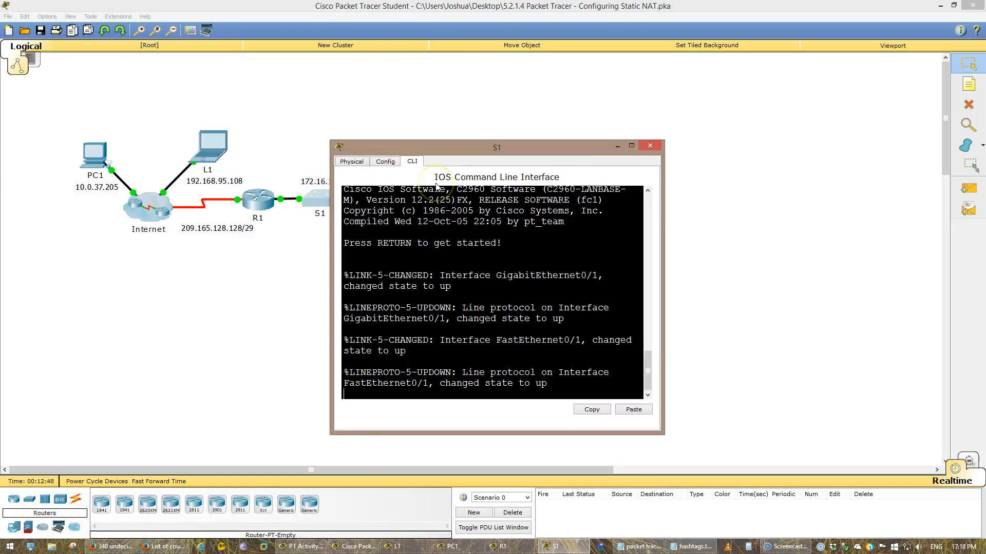
key("Return")
type("E")
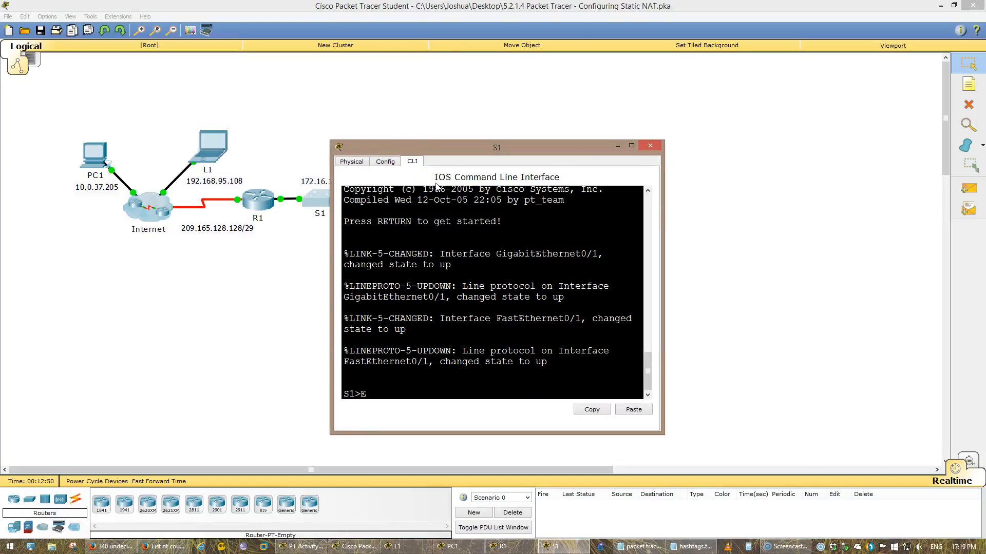
type("N")
key("Return")
type("show ip int br")
key("Return")
key("space")
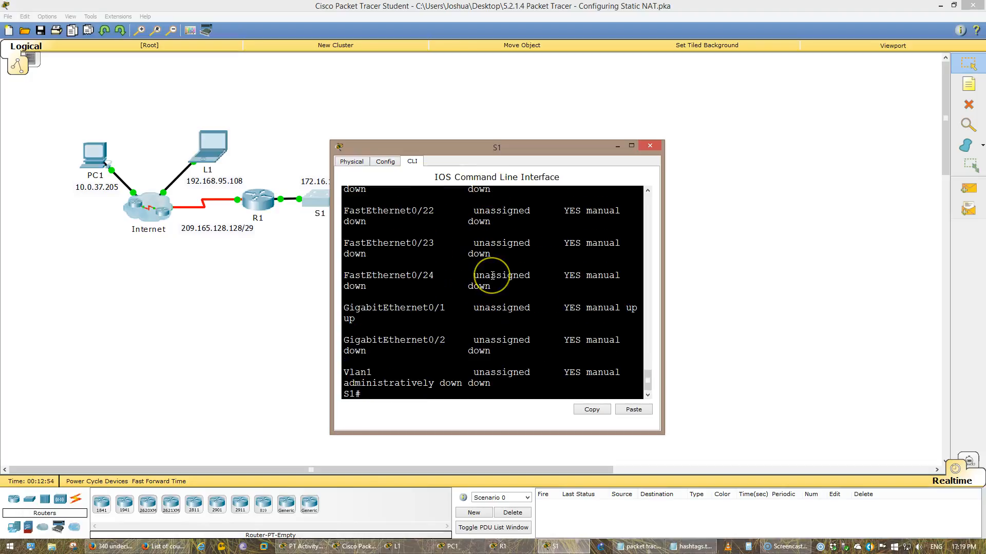
Widen S1's console window and scroll back through its interface status list
scroll(492, 276, "up", 1)
scroll(492, 276, "up", 4)
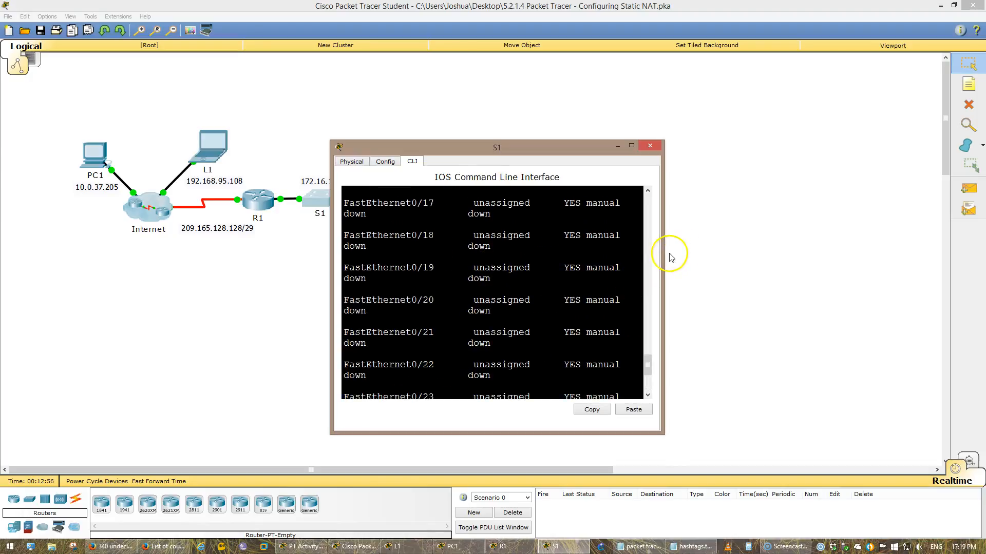
left_click_drag(662, 254, 856, 262)
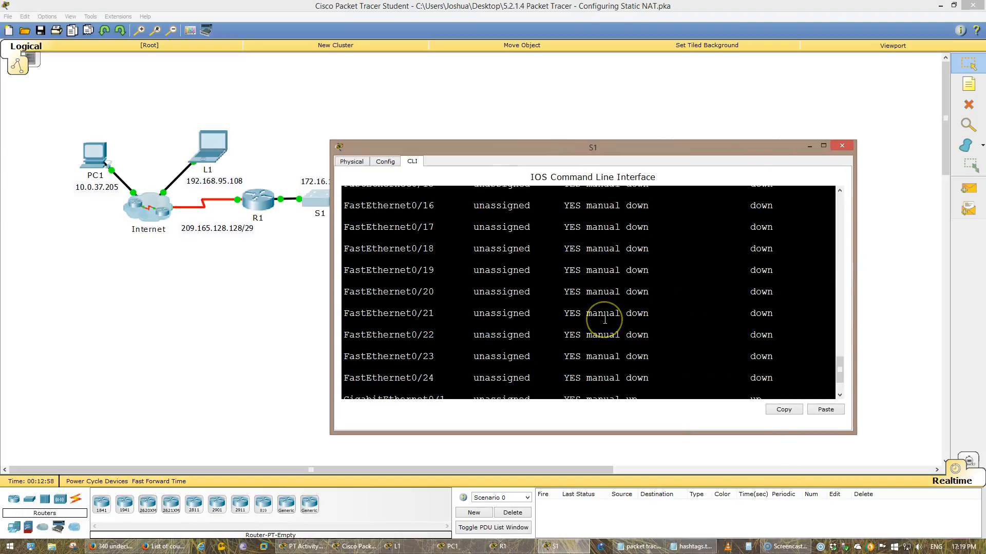
scroll(605, 320, "up", 20)
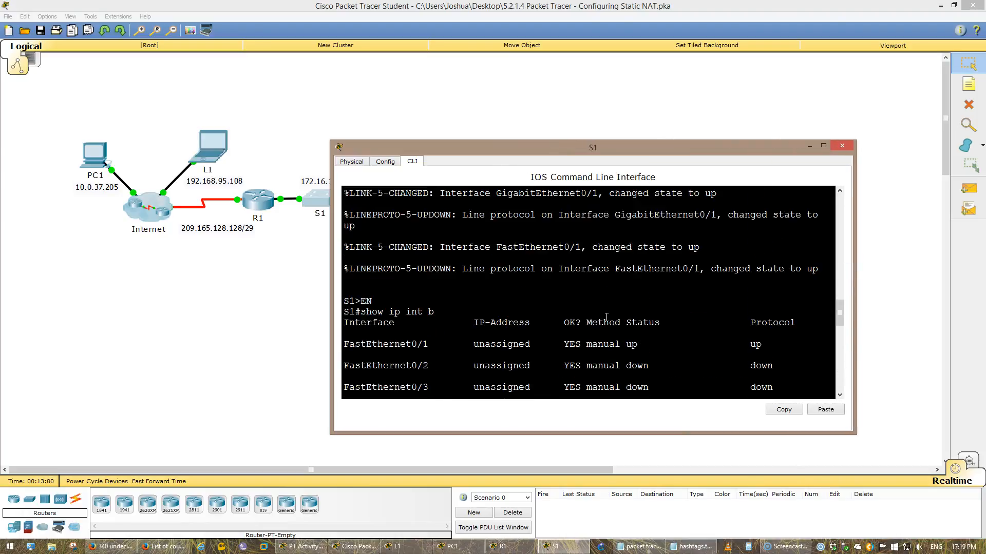
Return to R1's console and scroll back through the earlier interface, CDP and NAT translation output
left_click(256, 200)
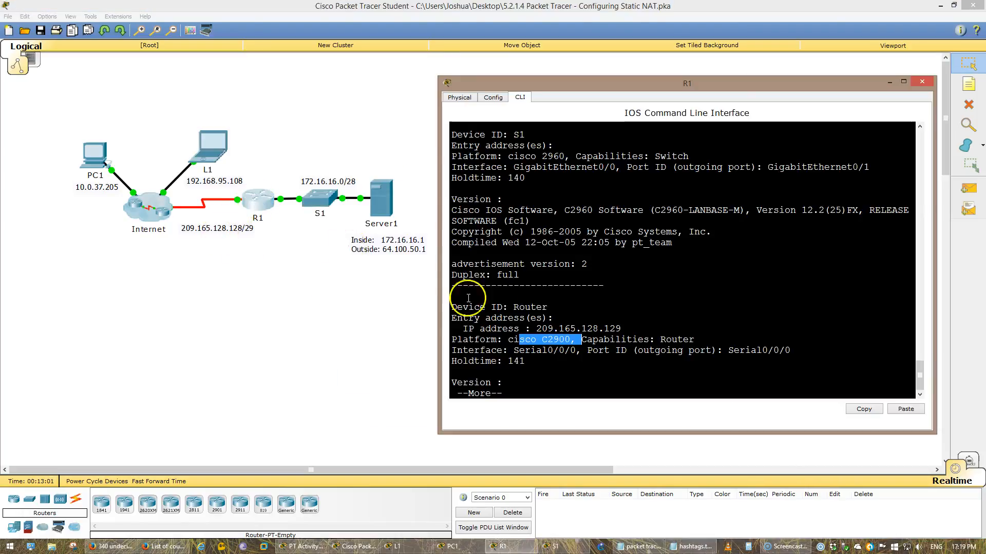
left_click(722, 356)
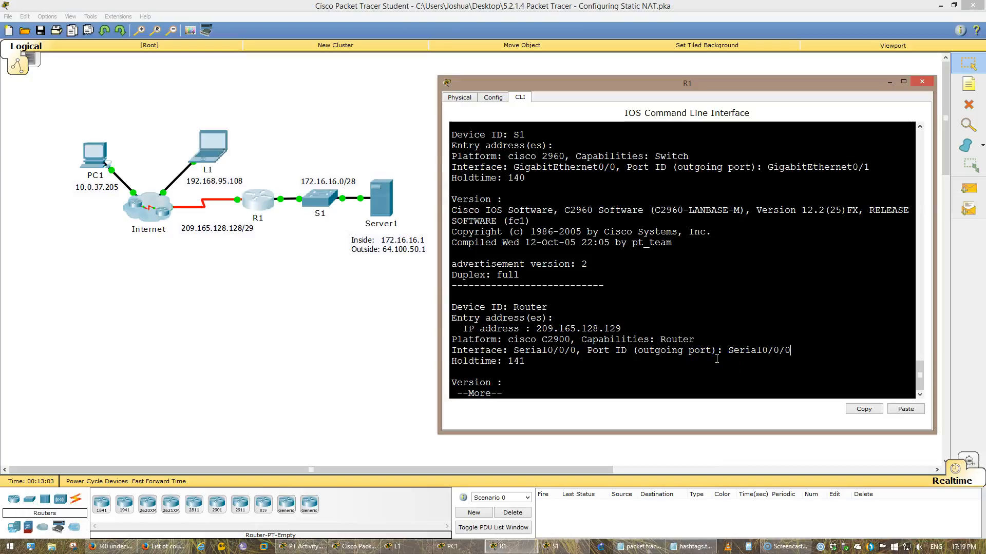
left_click(255, 203)
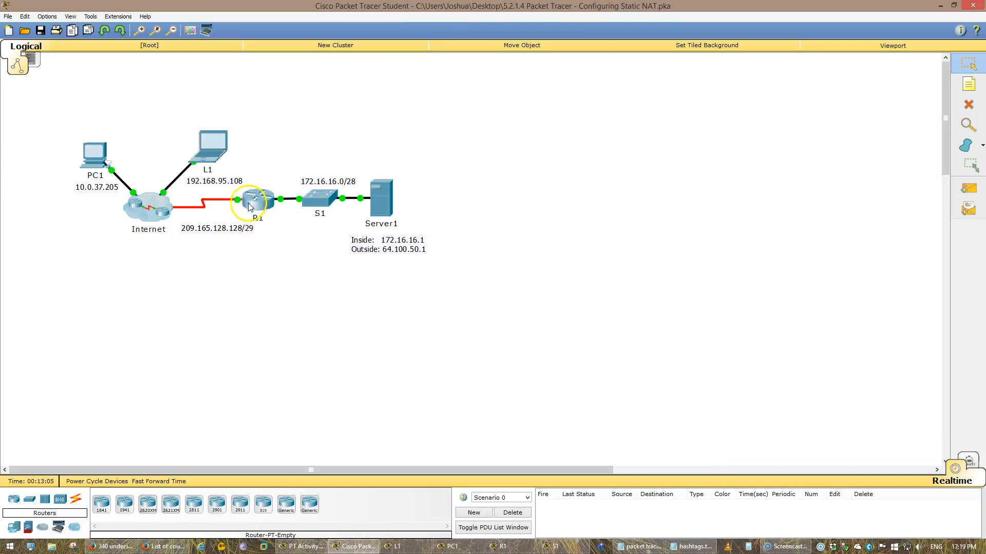
left_click(255, 202)
left_click(573, 286)
scroll(573, 286, "up", 8)
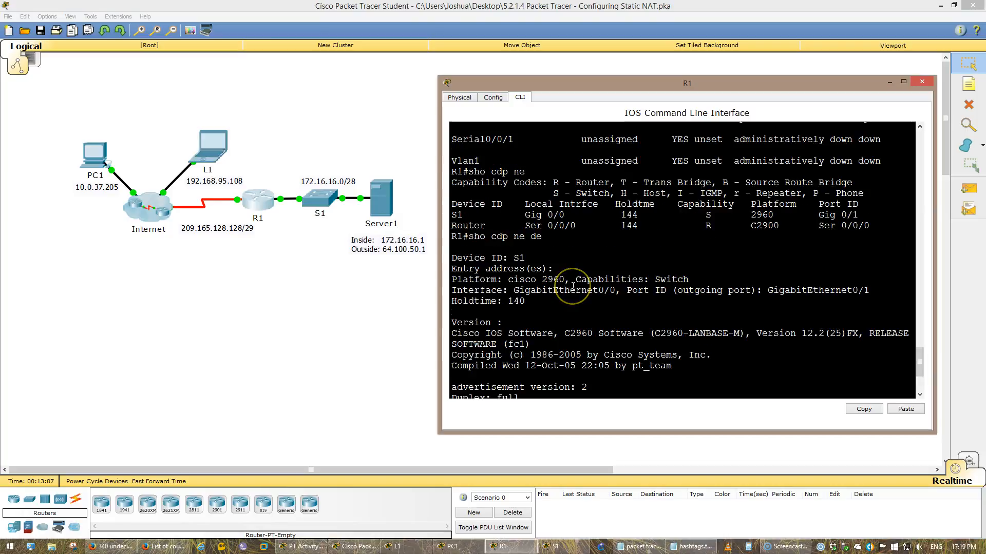
scroll(573, 286, "up", 1)
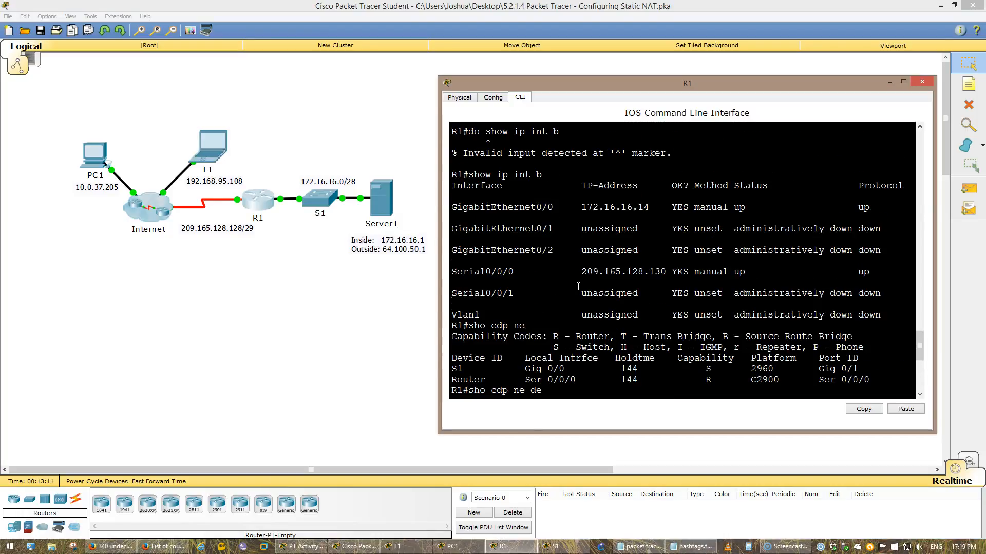
scroll(578, 286, "down", 8)
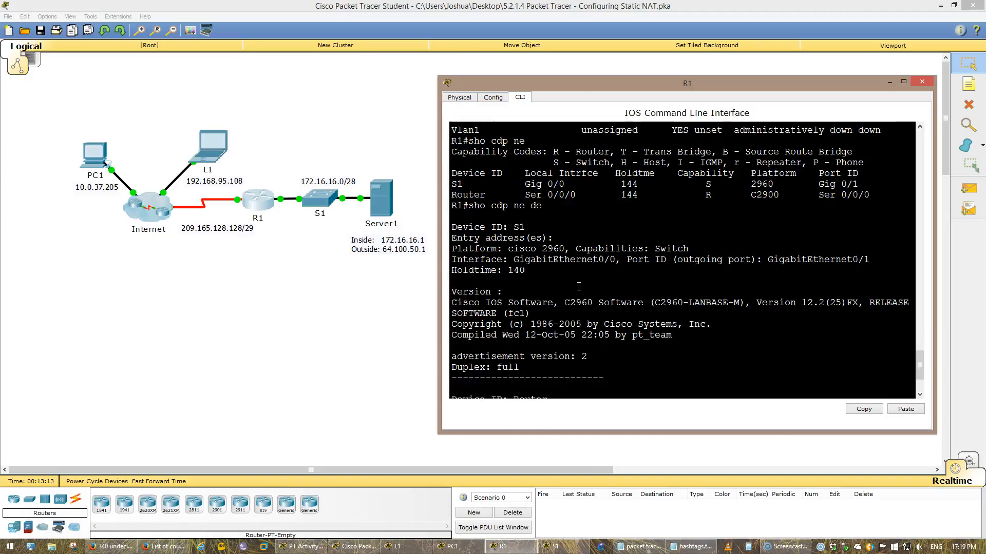
left_click(691, 313)
scroll(709, 344, "up", 4)
scroll(706, 357, "down", 1)
scroll(706, 357, "up", 5)
scroll(706, 357, "up", 10)
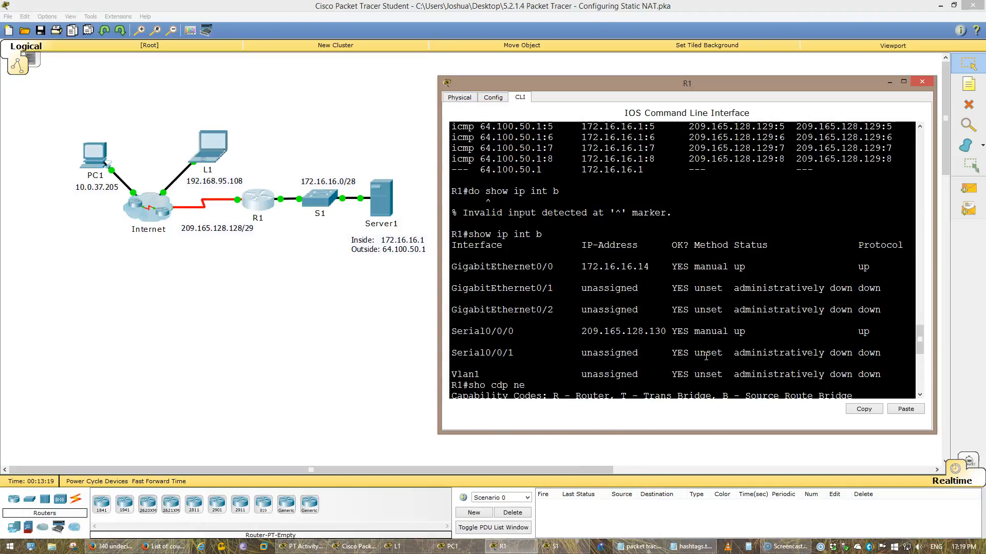
left_click_drag(773, 269, 697, 273)
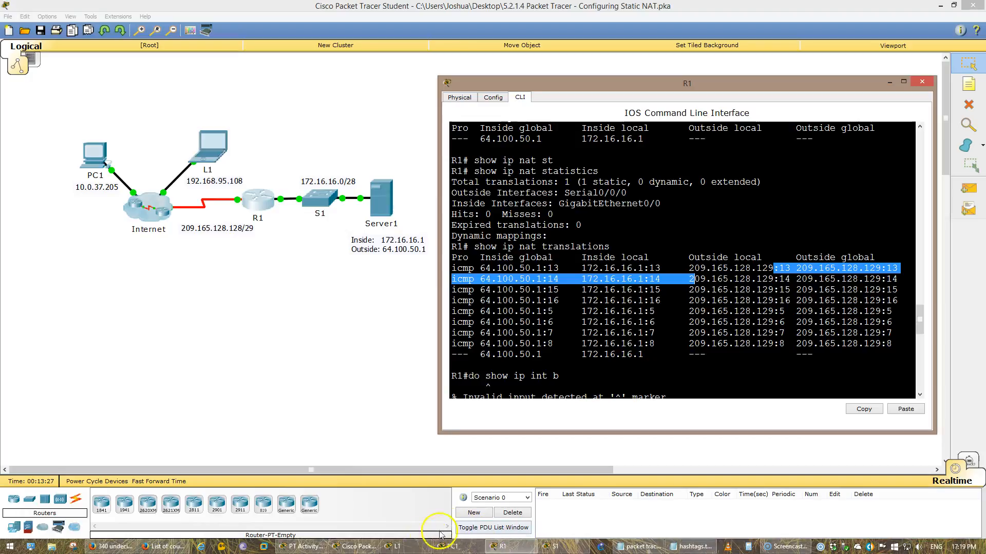
Open L1's web browser and browse to Server1's public address 64.100.50.1
left_click(398, 546)
left_click(899, 187)
left_click(830, 175)
left_click(667, 198)
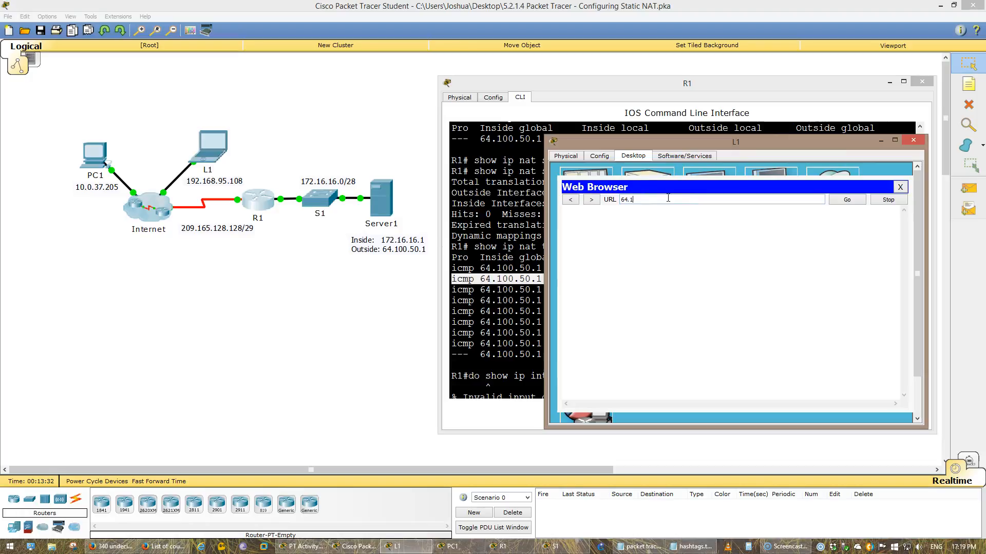
type("64.100.50.1")
key("Return")
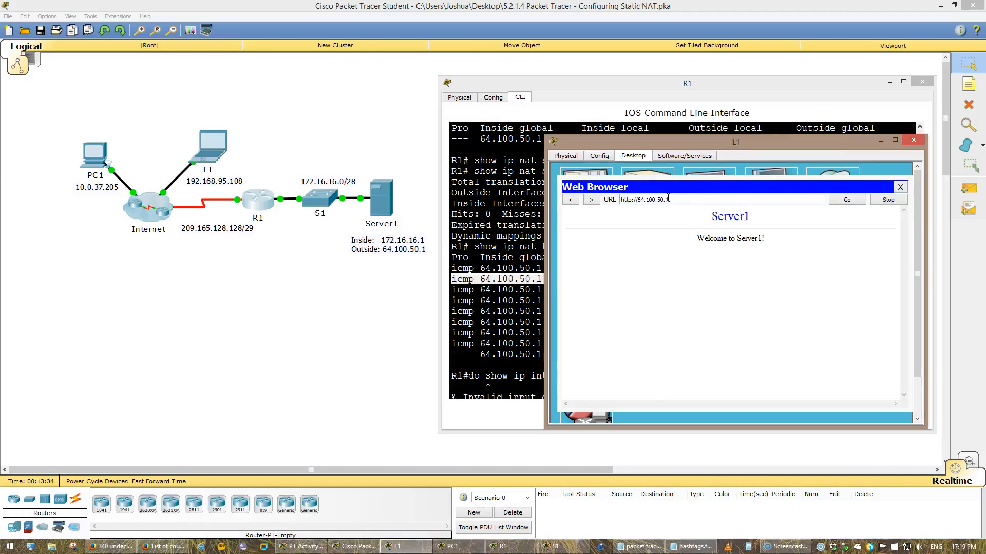
Re-run show ip nat translations on R1 and examine the new TCP port 80 entry
left_click(506, 308)
type("sho cdp ne de")
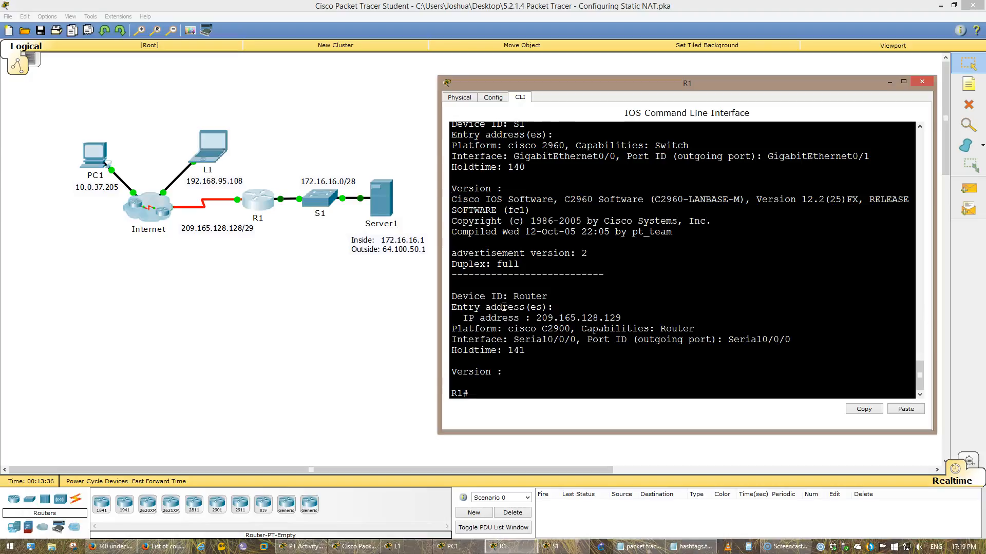
key("ctrl+a")
type("do")
key("Up")
key("Return")
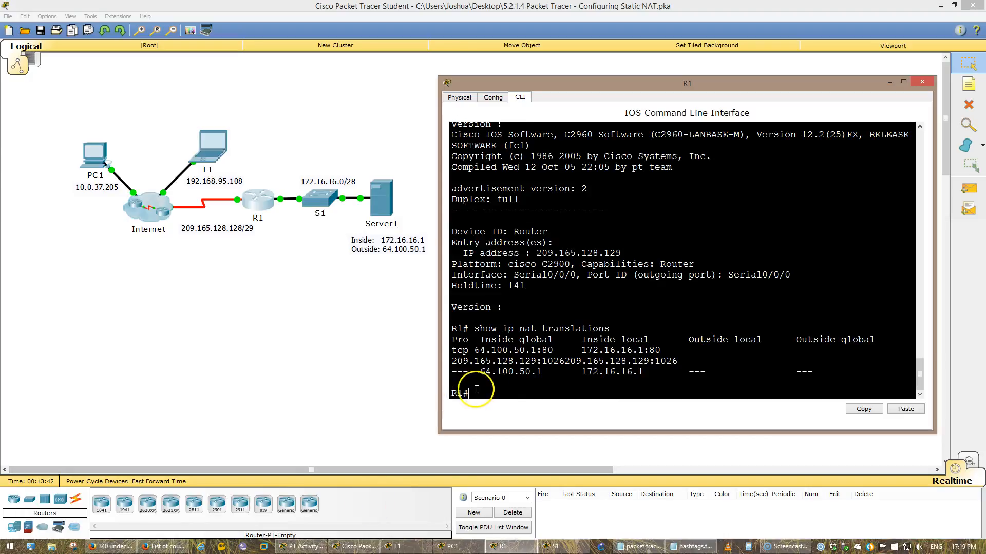
left_click_drag(472, 345, 462, 349)
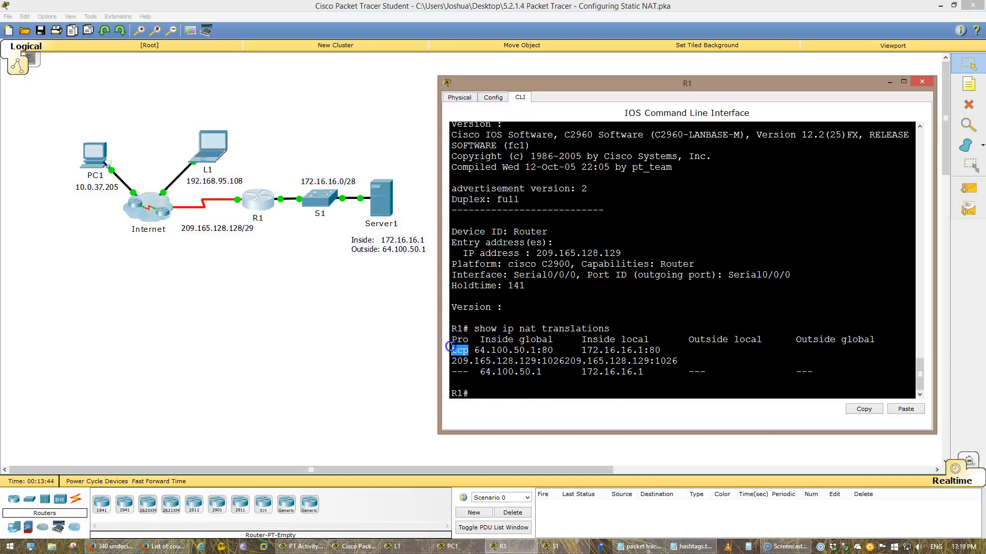
left_click_drag(554, 350, 542, 350)
left_click(513, 365)
Recall and run show ip nat statistics on R1
key("Up")
key("Up")
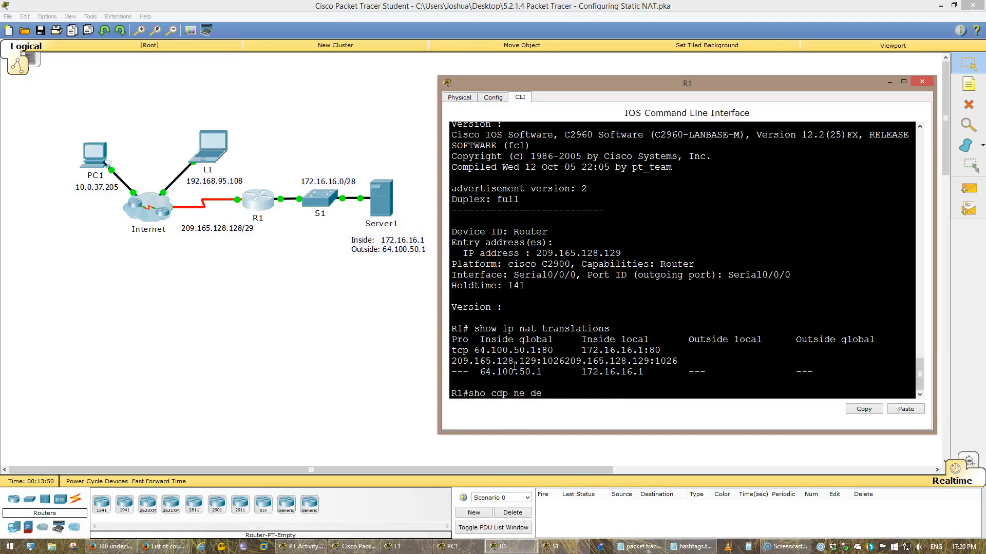
key("Up")
key("Up")
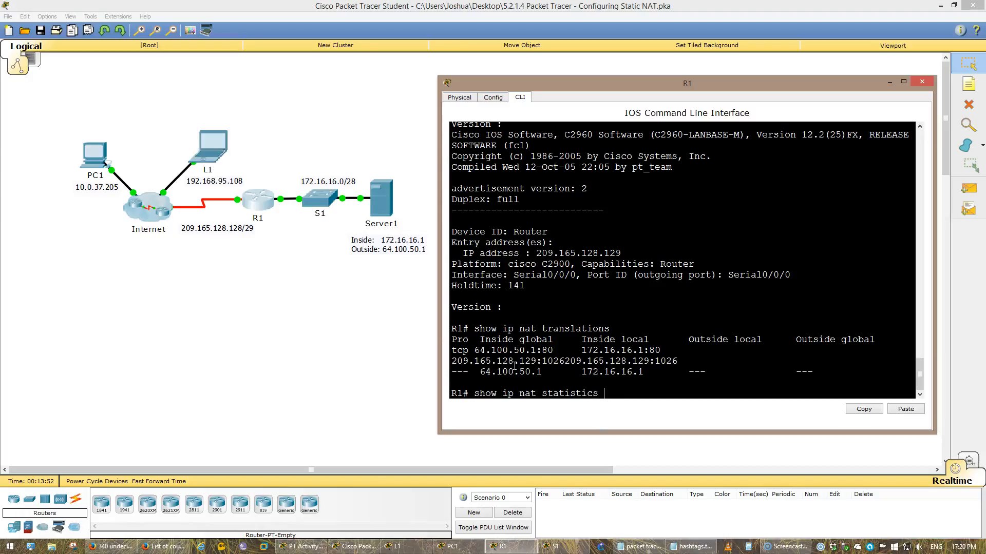
key("Return")
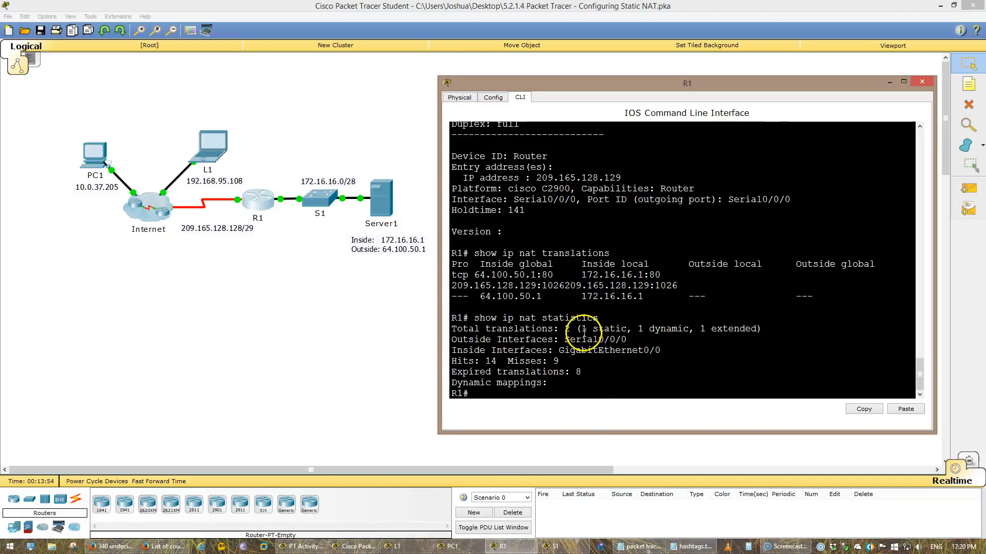
Examine the total translations, hits, misses and expired translations in the NAT statistics
left_click_drag(581, 329, 722, 330)
left_click_drag(616, 369, 505, 365)
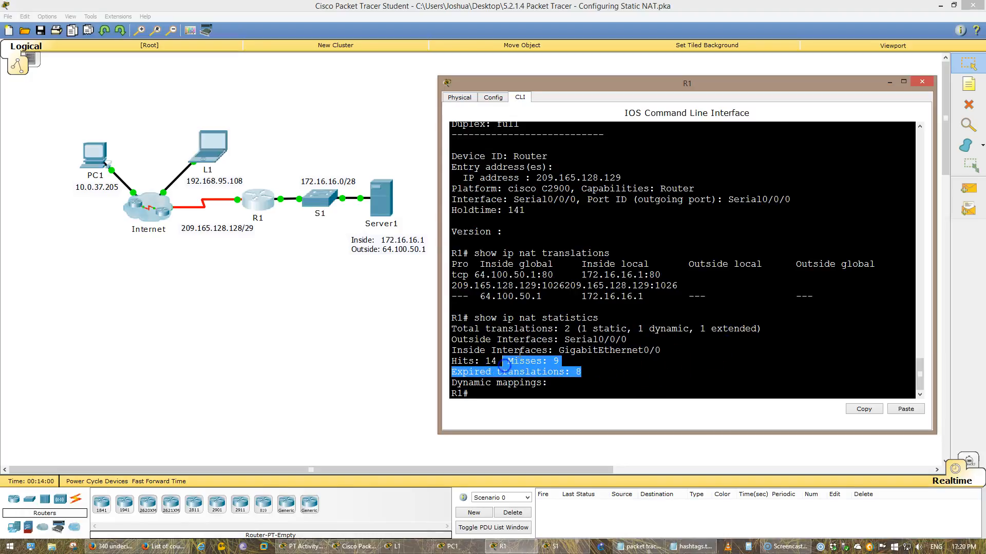
left_click(520, 351)
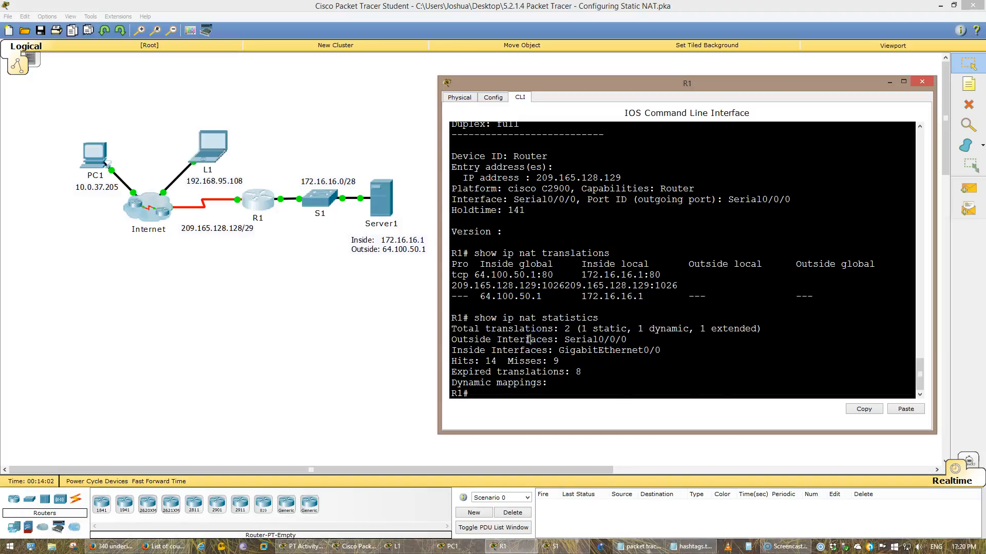
left_click_drag(497, 297, 613, 319)
left_click(622, 372)
Switch to the packet tracer NAT notes in Notepad
left_click(642, 548)
left_click(426, 289)
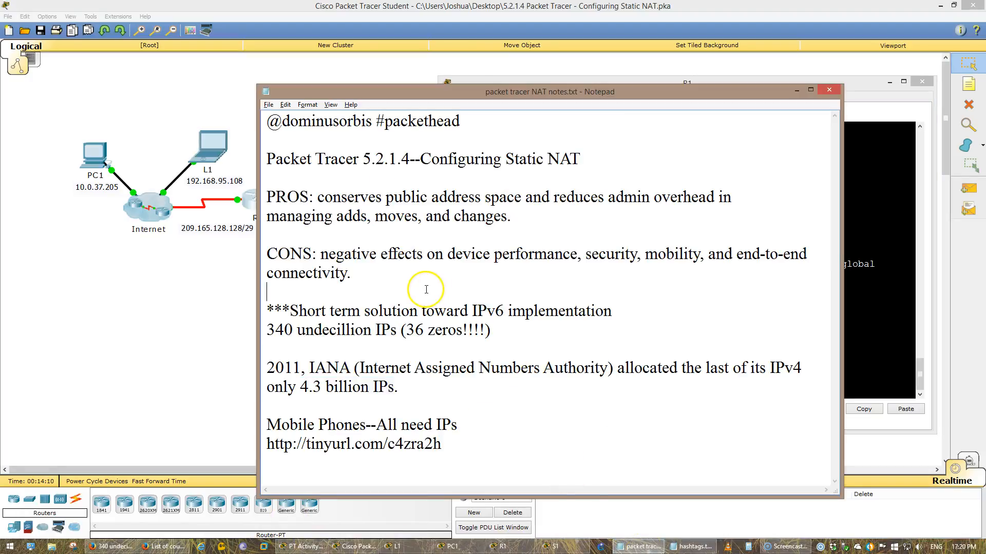